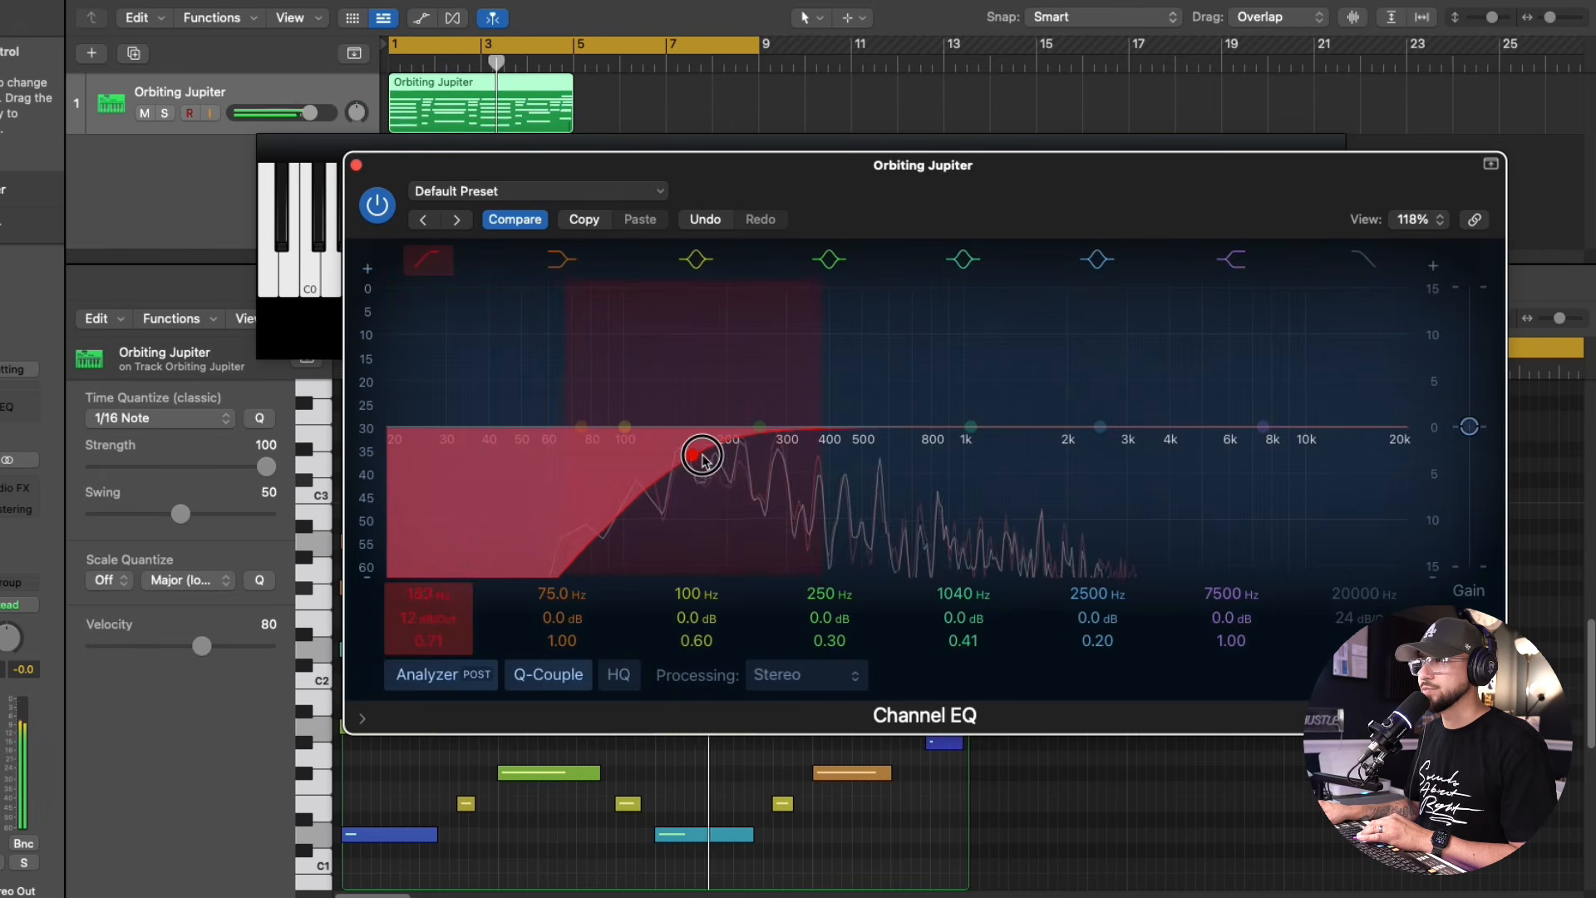
- Shape Orbiting Jupiter's Channel EQ with a 24 dB/Oct low cut at about 116 Hz and a 2.5 dB dip at about 660 Hz
left_click_drag(971, 427, 945, 460)
left_click_drag(725, 453, 760, 453)
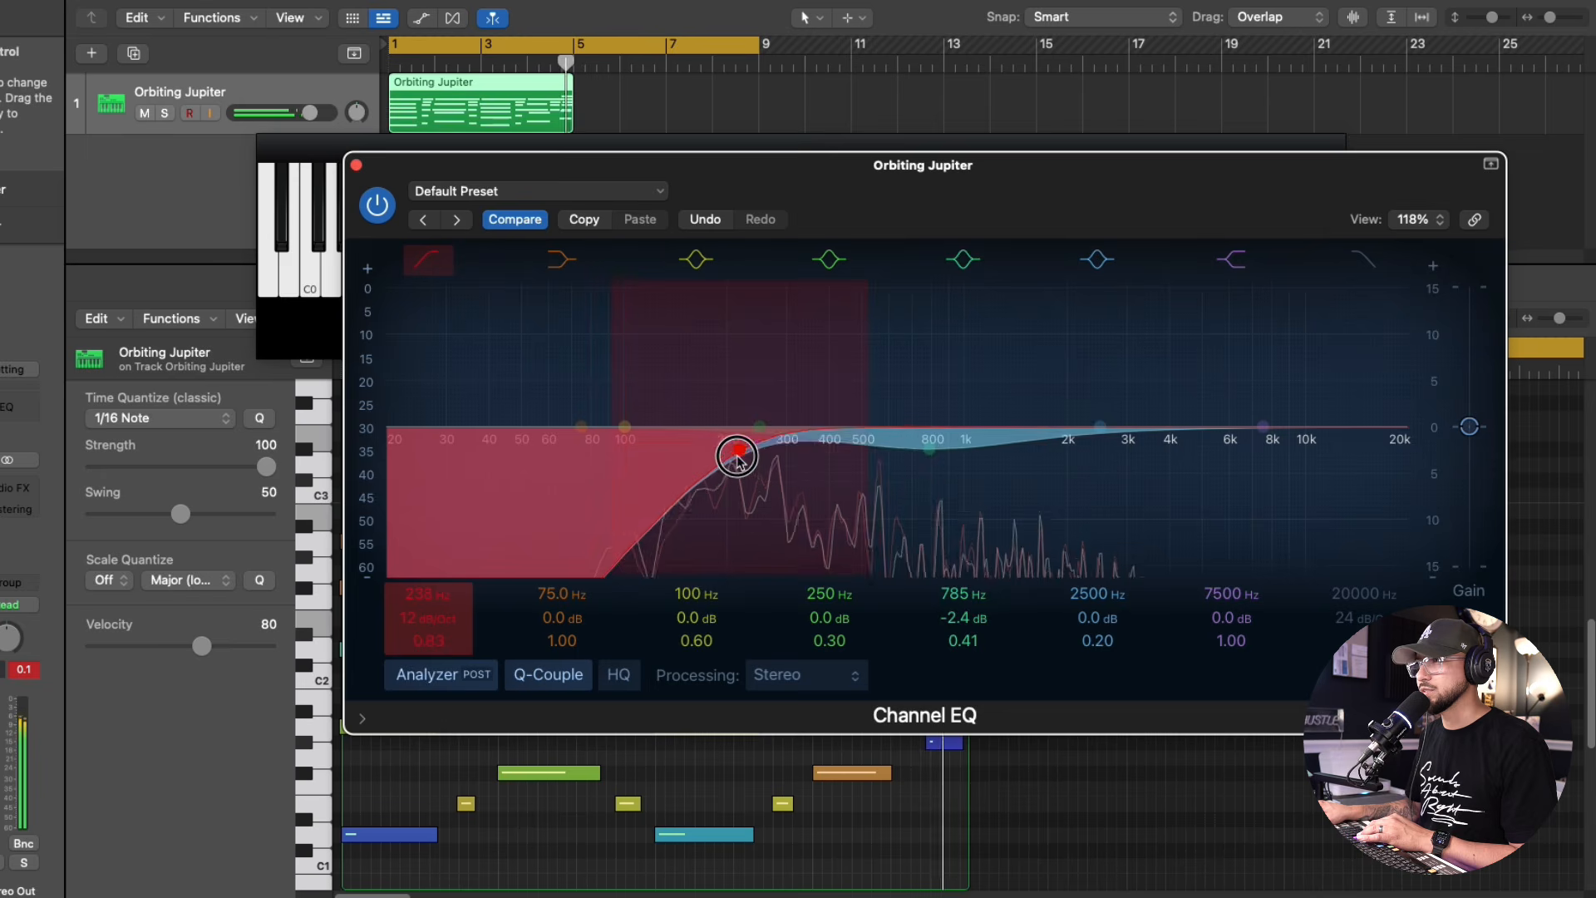
left_click_drag(928, 449, 912, 457)
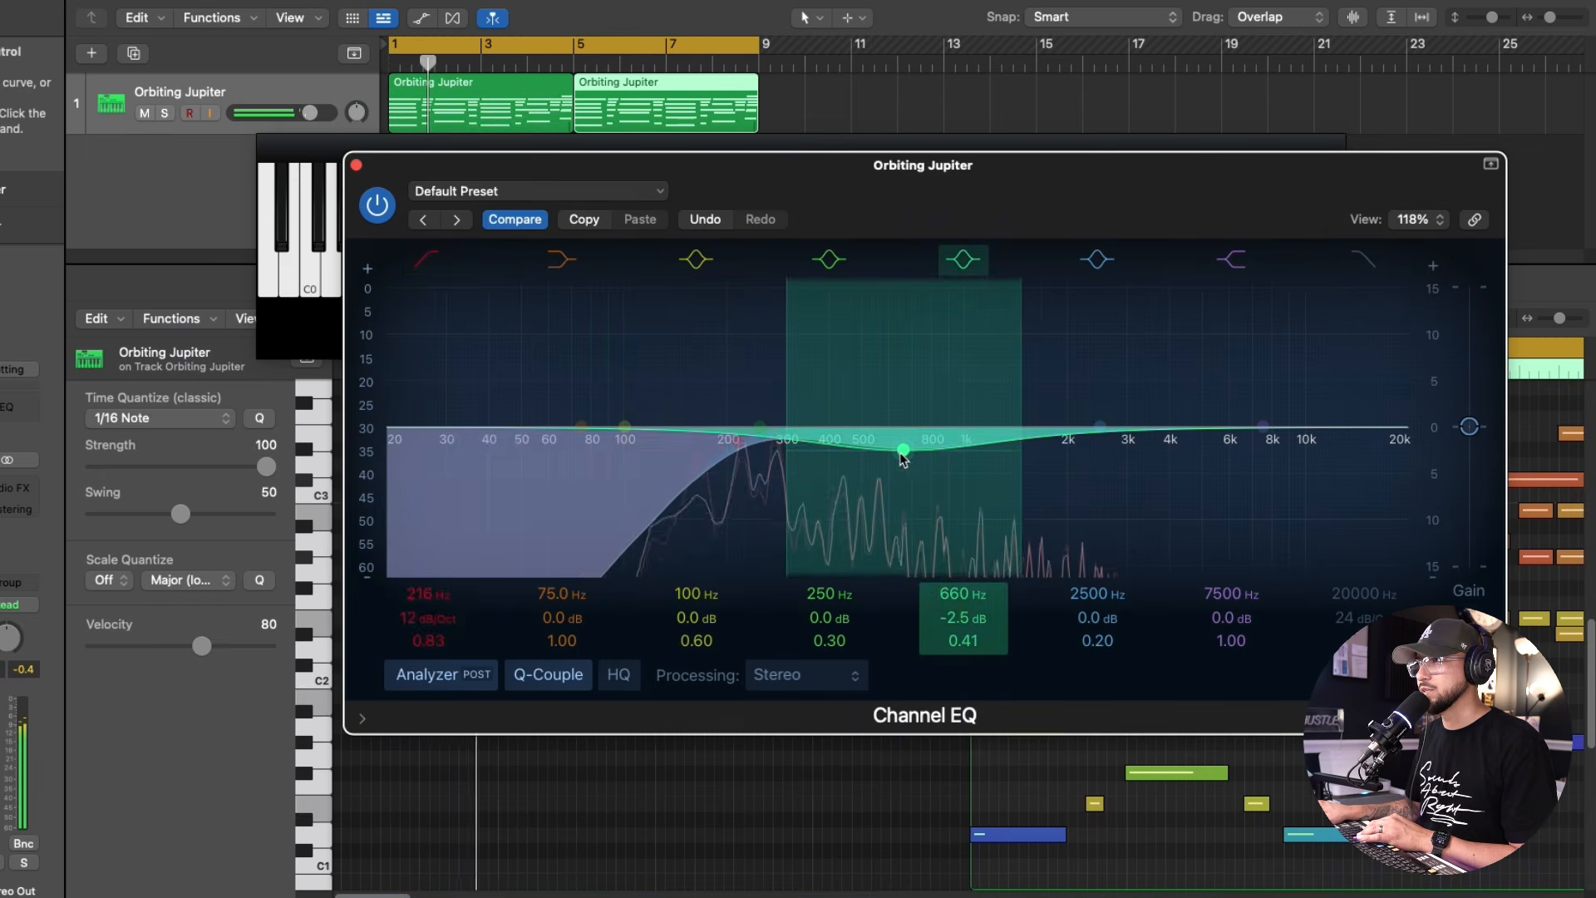
left_click(741, 443)
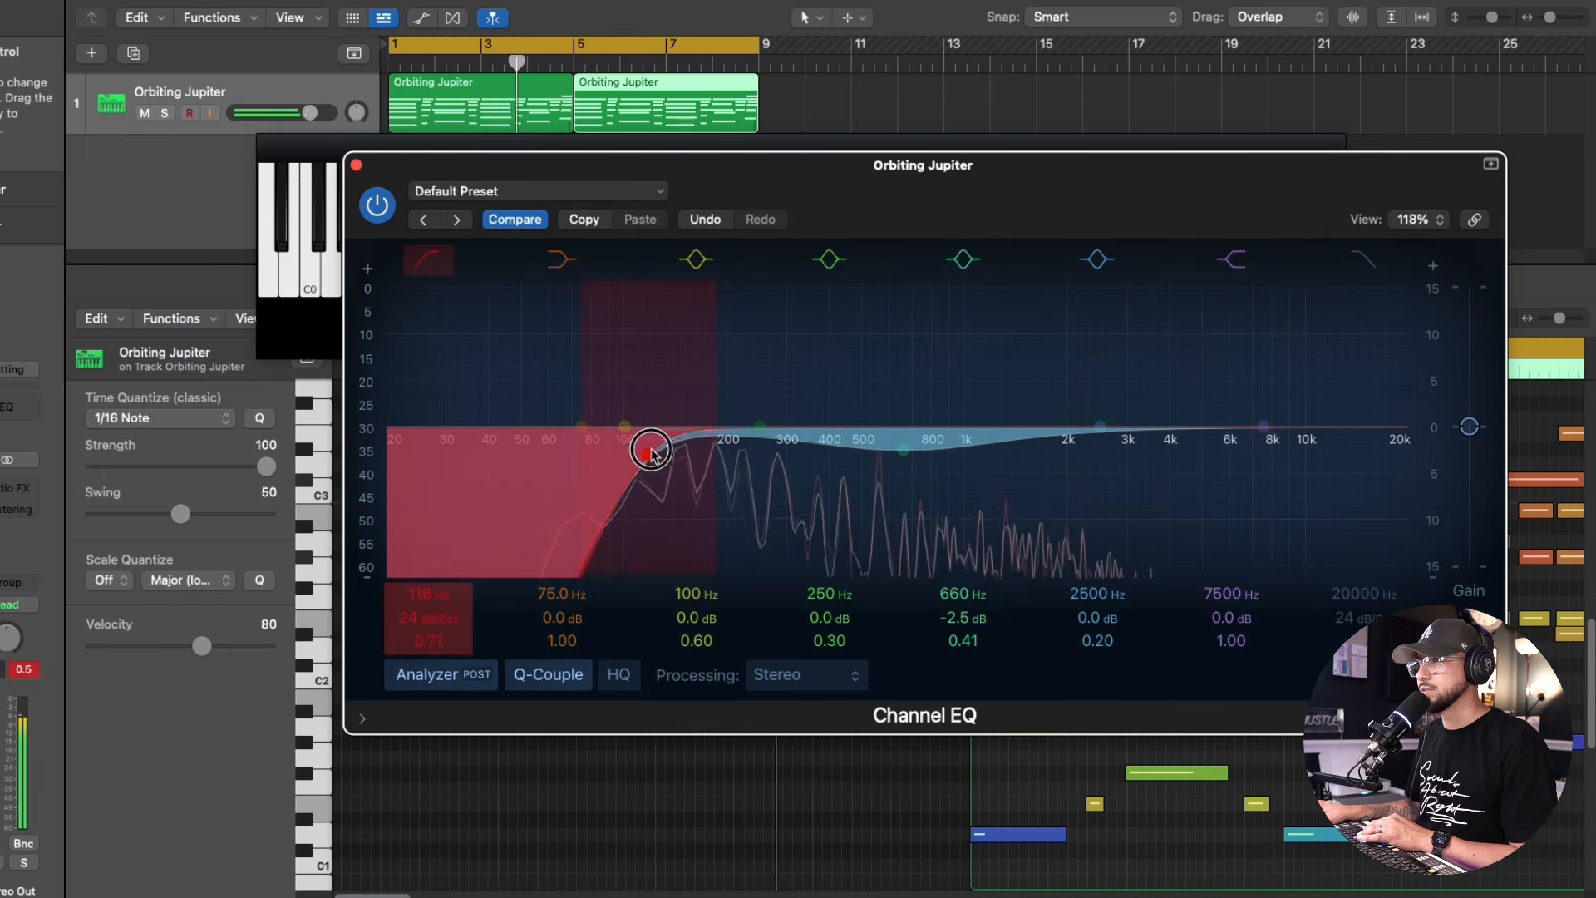
left_click(901, 453)
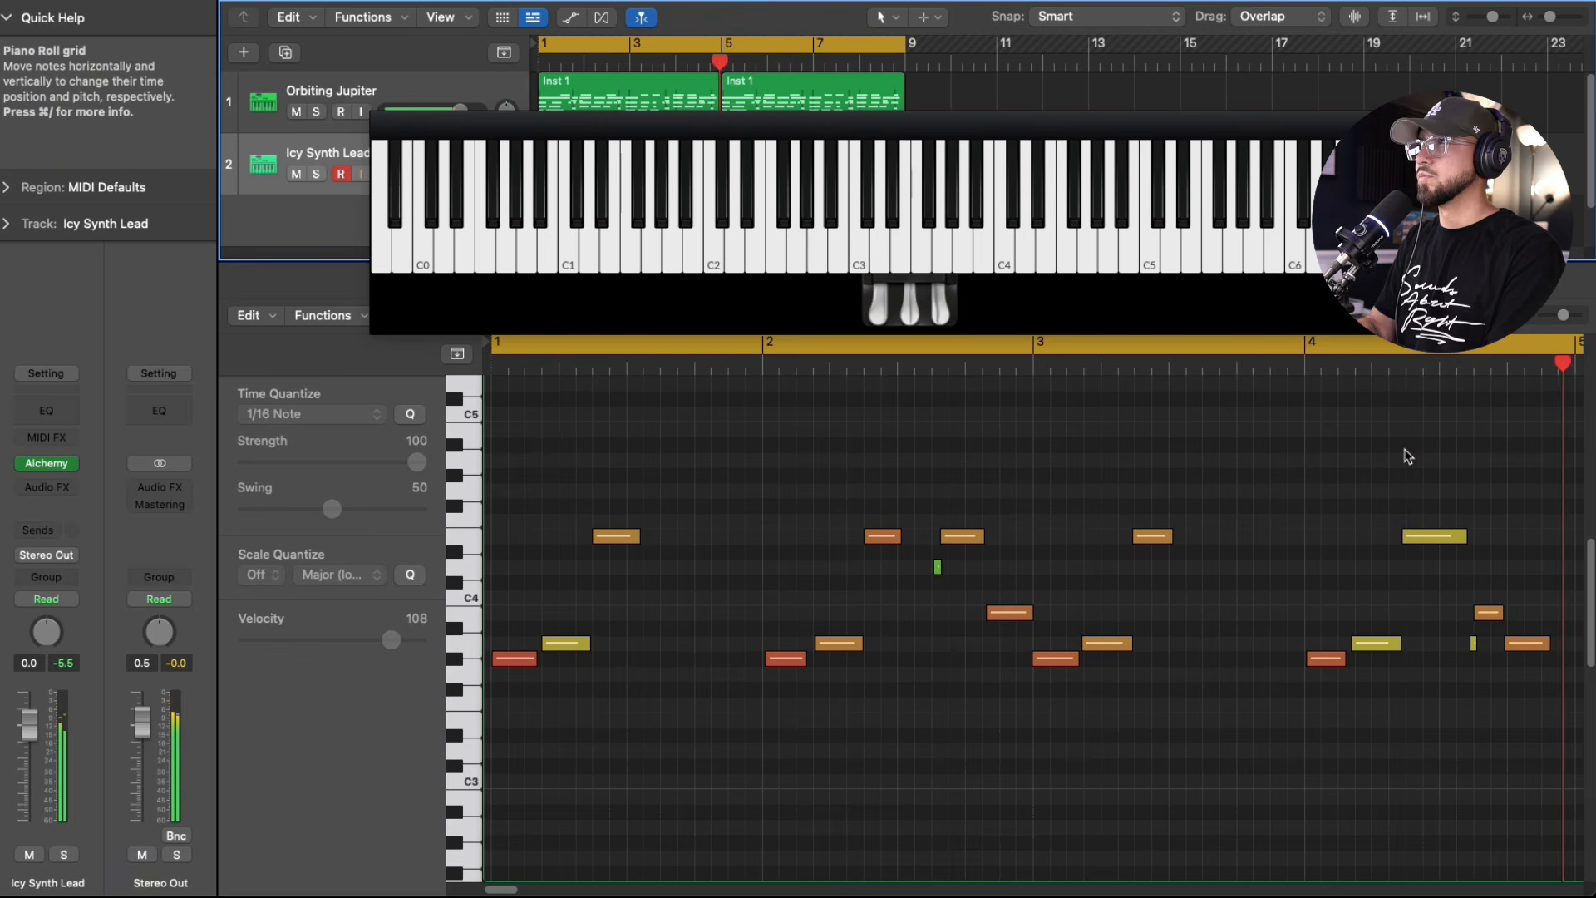
- Stop the Icy Synth Lead recording and copy the short note late in bar 4 to a higher pitch at the bar's end
key("space")
left_click(1486, 614)
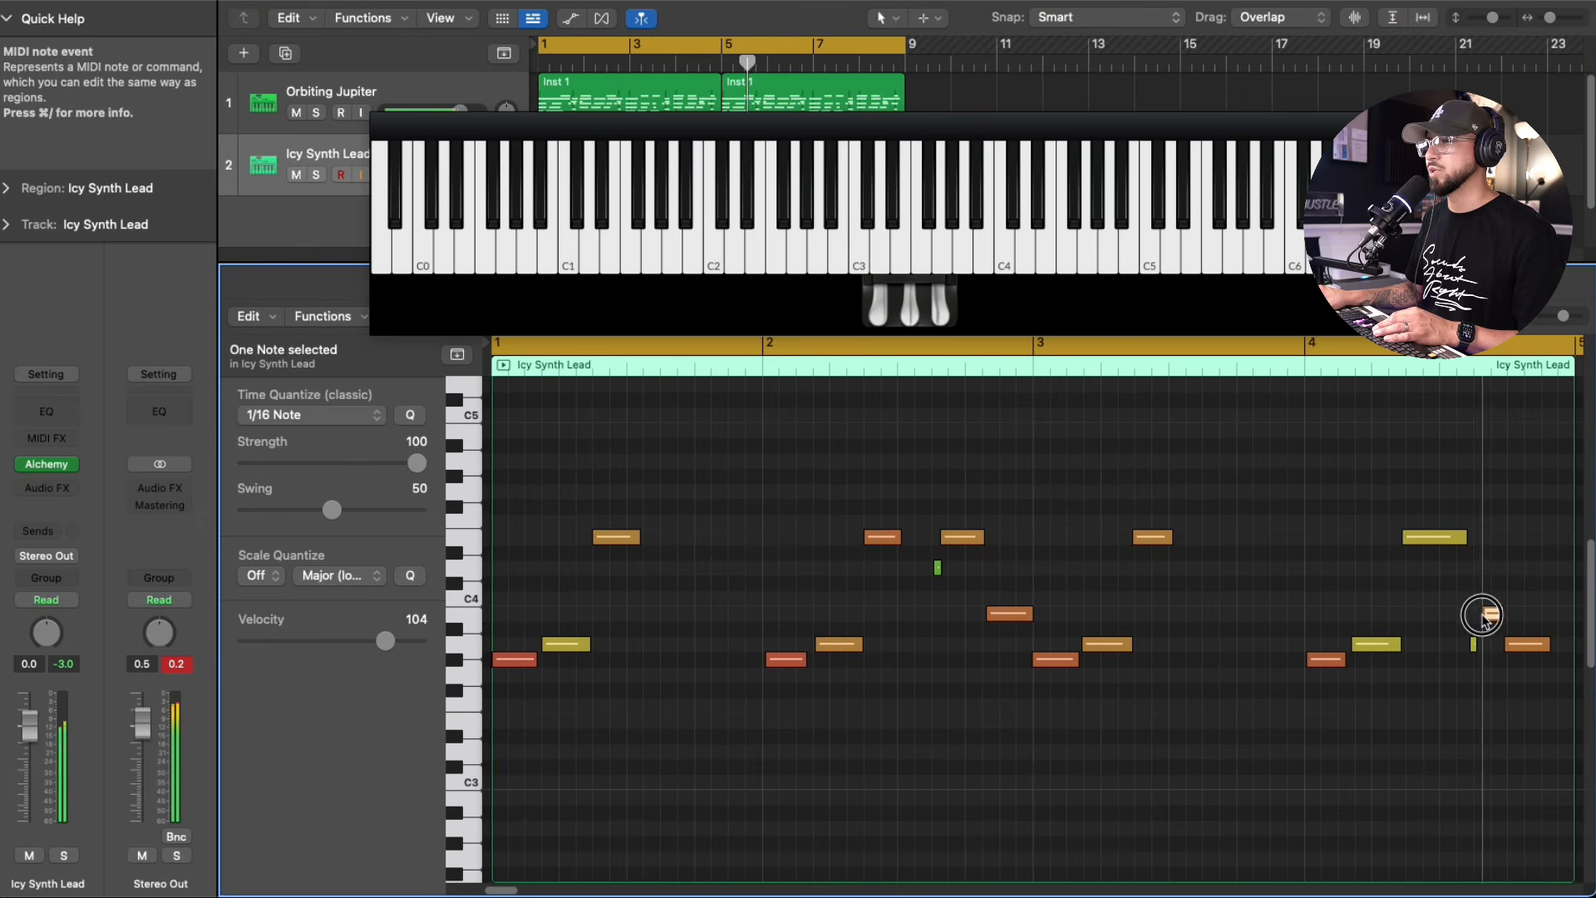
left_click_drag(1486, 614, 1569, 592)
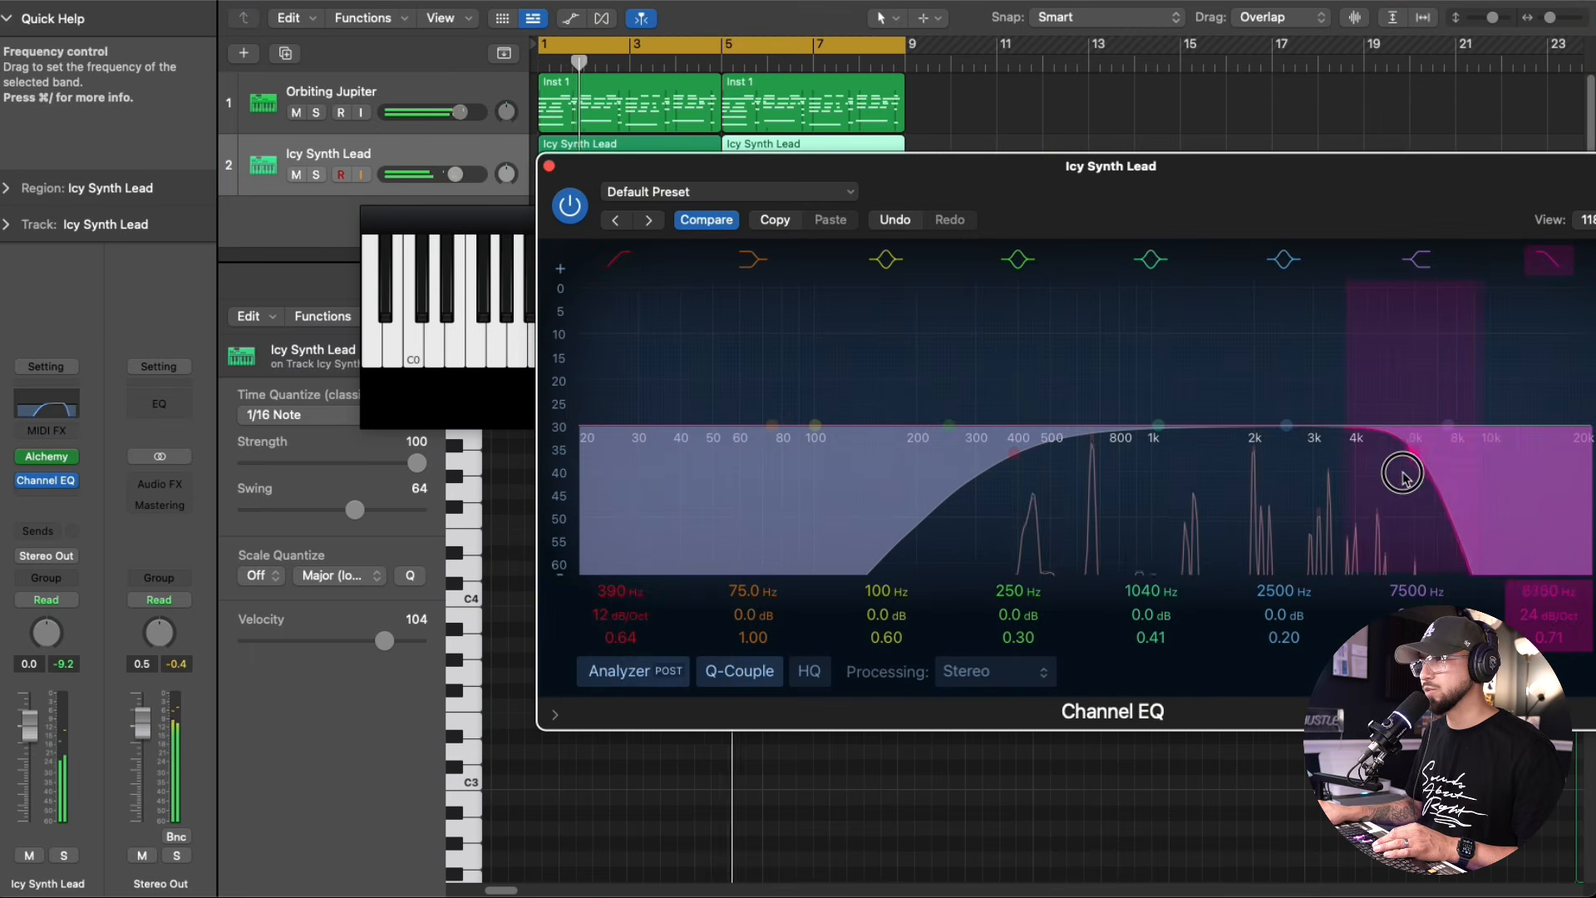
- Lower the high-cut frequency in Icy Synth Lead's Channel EQ and add a stereo Echo with a reduced wet level
left_click_drag(1407, 453, 1311, 440)
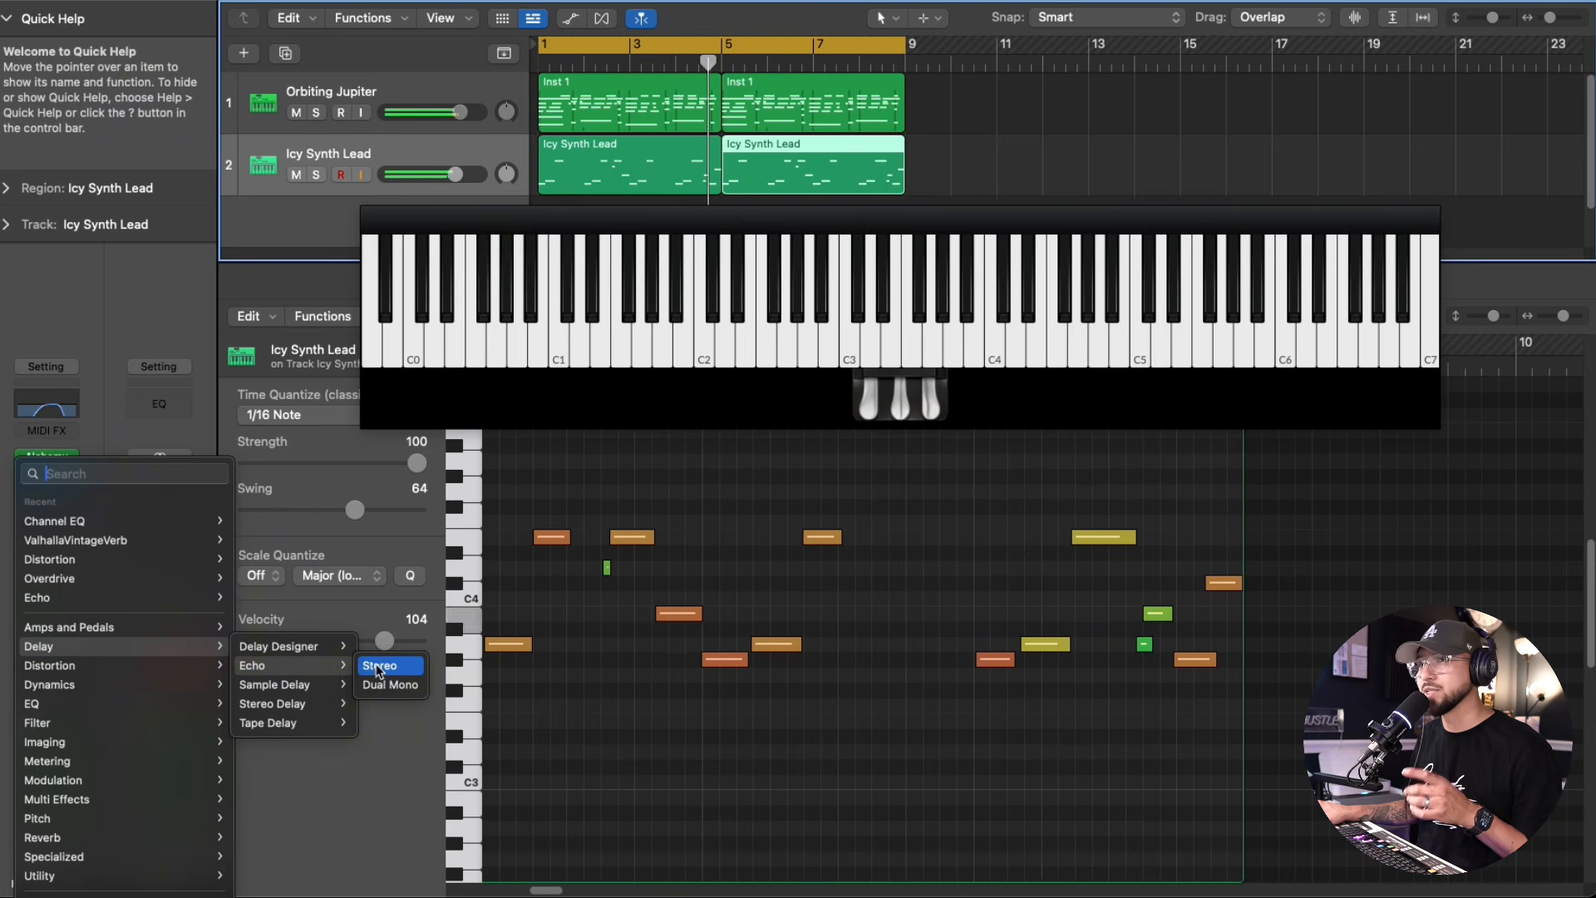
left_click(364, 665)
left_click_drag(868, 338, 877, 348)
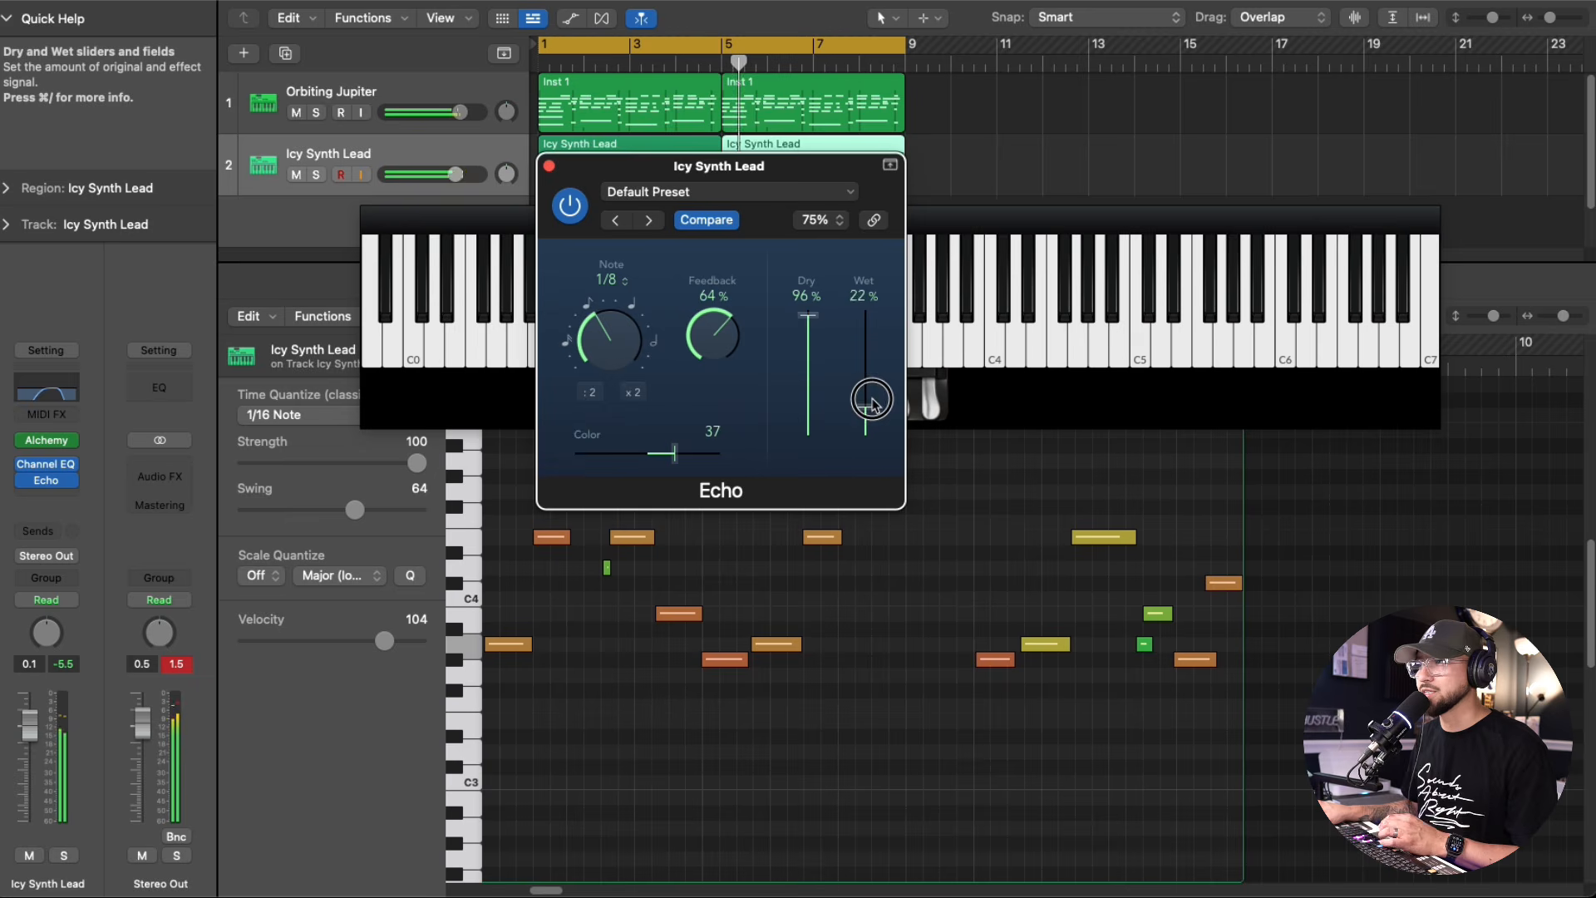
left_click_drag(873, 419, 871, 423)
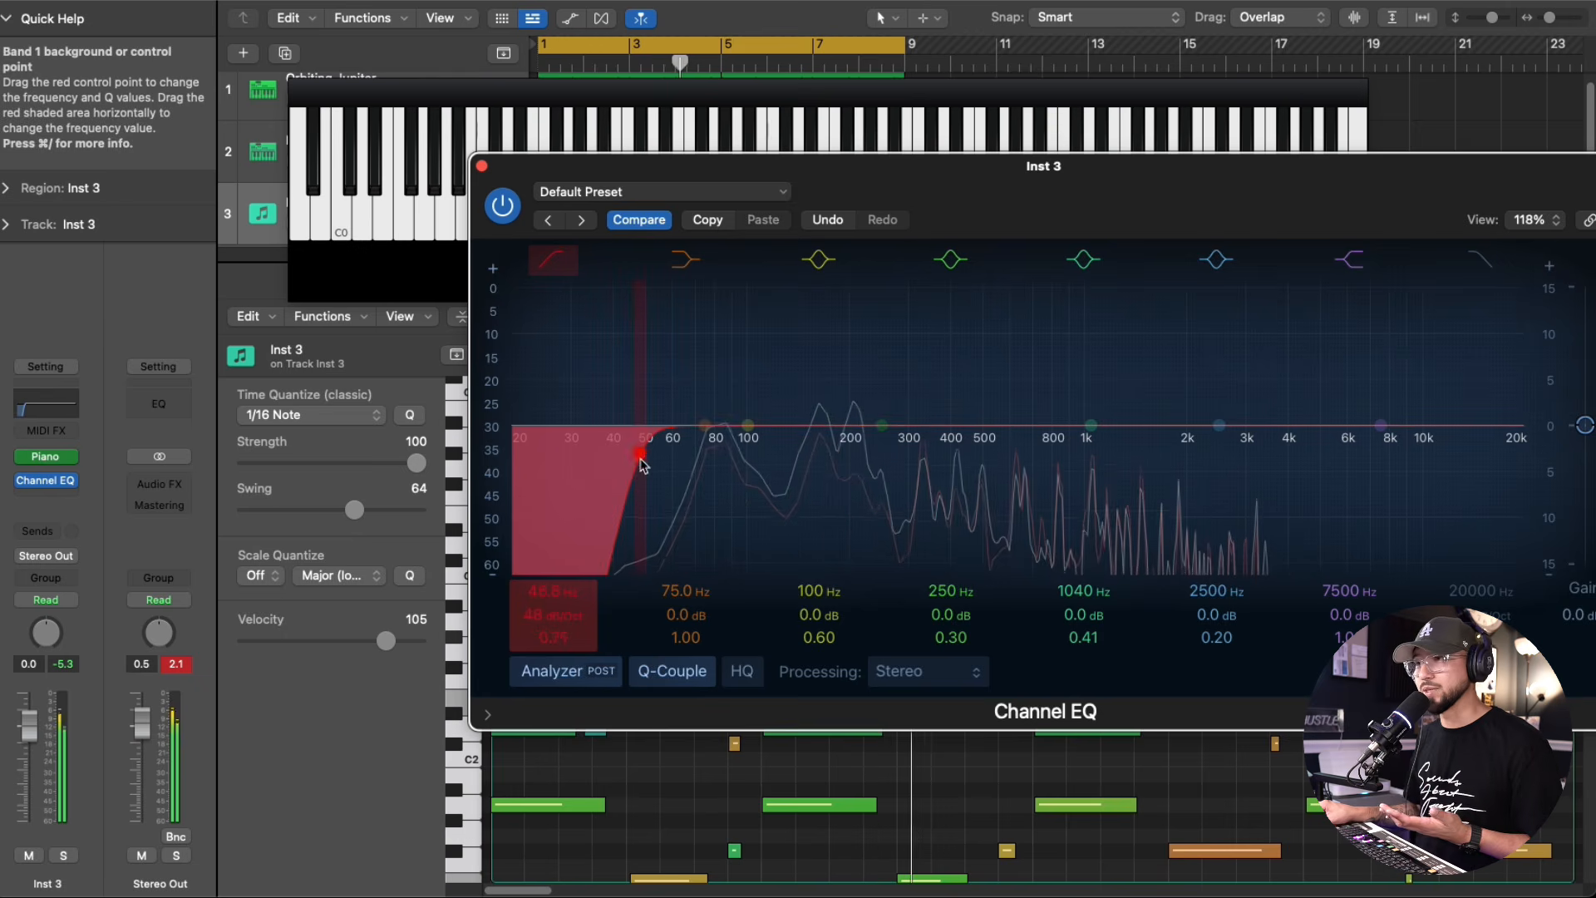
- In Inst 3's Channel EQ, dip the mids, lower the high shelf, and bring down the high-cut frequency slightly
left_click_drag(1090, 426, 1019, 444)
left_click_drag(1381, 426, 1392, 444)
left_click_drag(1523, 426, 1479, 428)
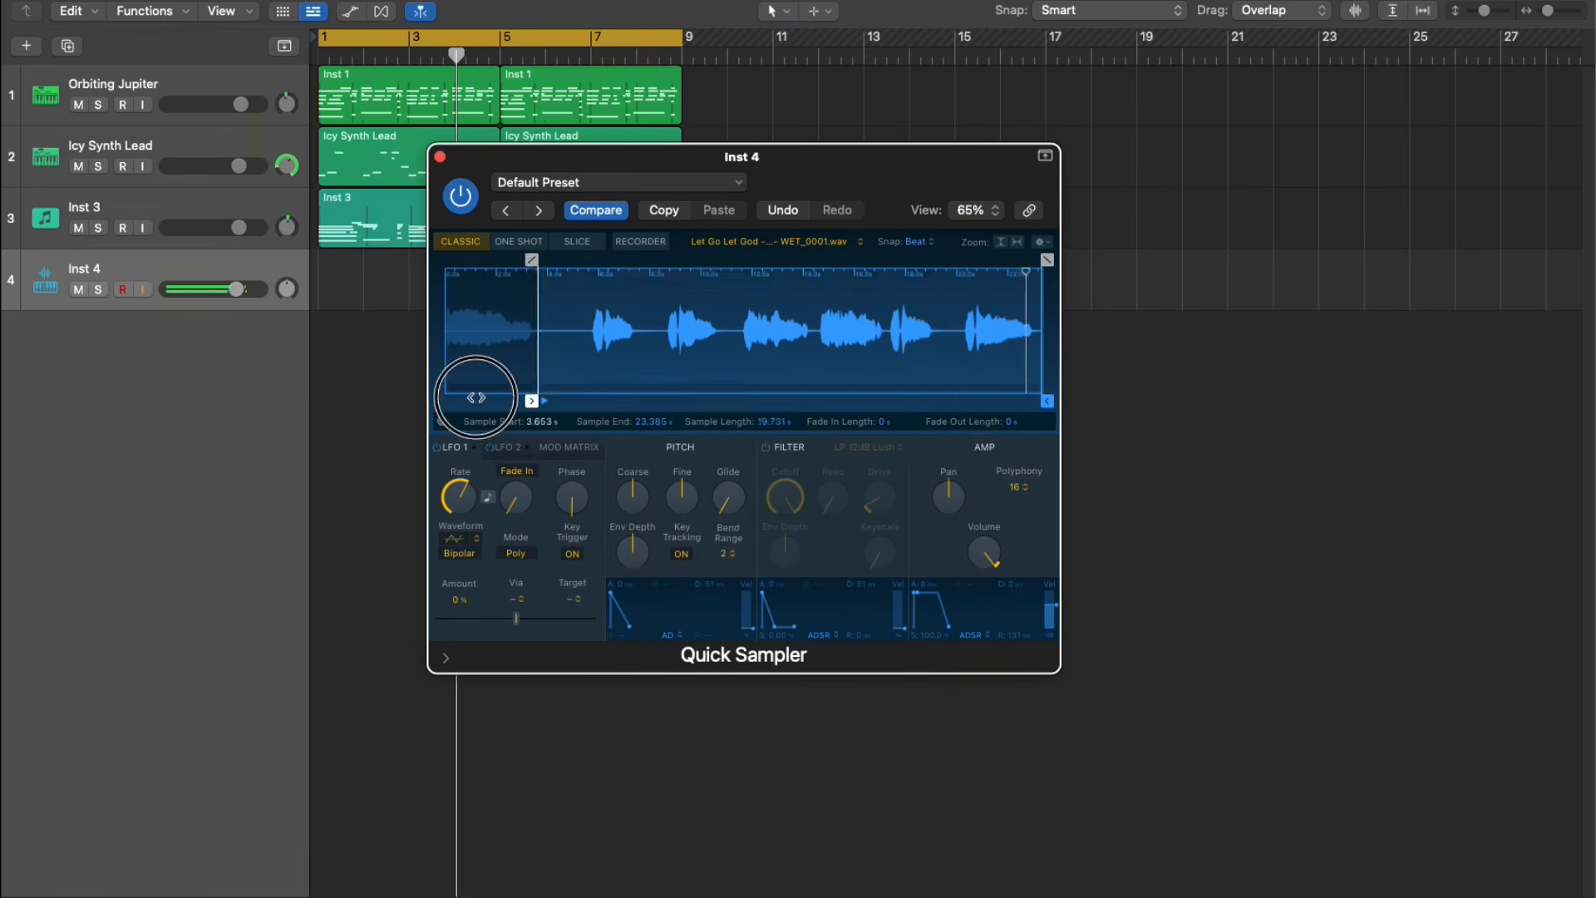
- Move the sample start in Inst 4's Quick Sampler to the last vocal phrase of the waveform
mouse_move(476, 397)
left_mouse_down()
mouse_move(397, 380)
mouse_move(964, 415)
left_mouse_up()
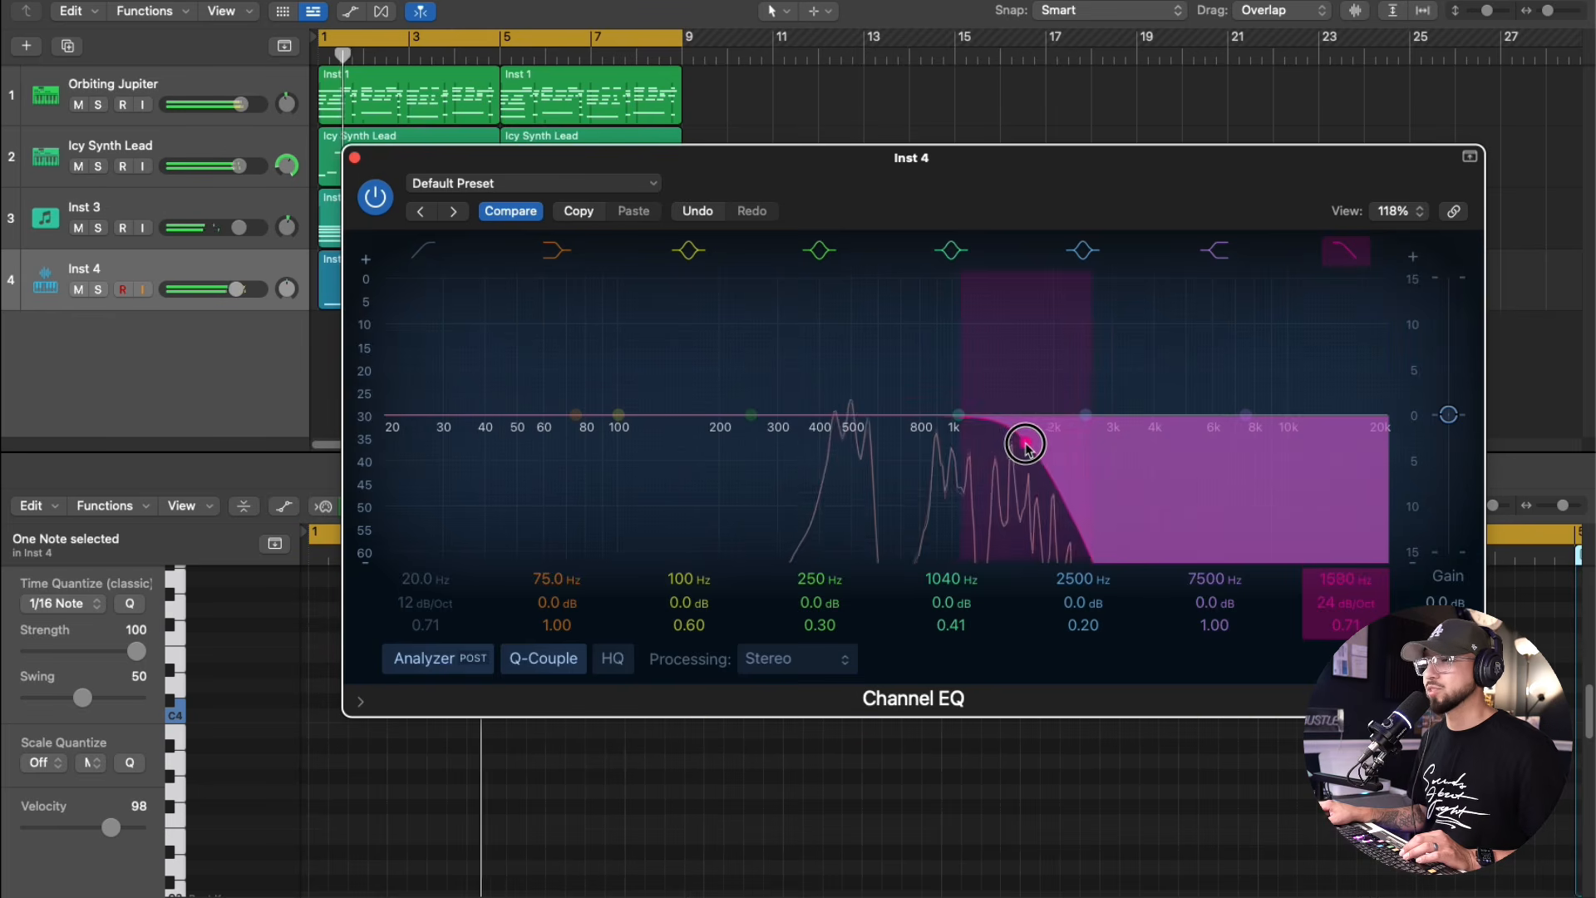
- Band-limit Inst 4 in Channel EQ with a high cut at about 1600 Hz, a low cut at about 116 Hz and a slight dip at 670 Hz
left_click_drag(1025, 443, 1022, 440)
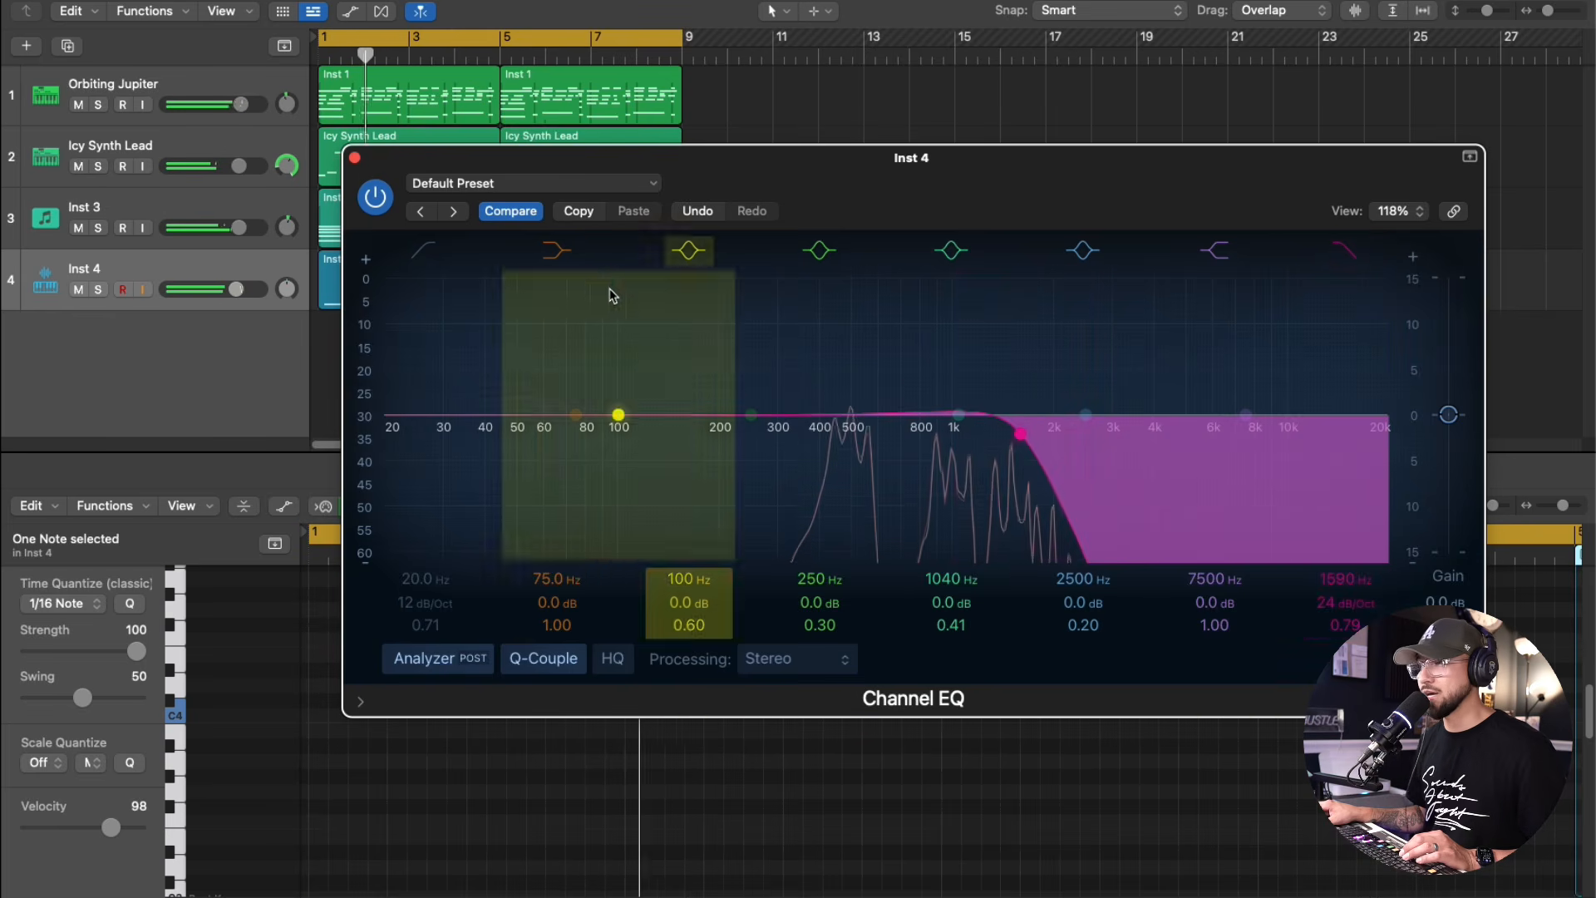
left_click(427, 252)
left_click_drag(428, 439, 651, 449)
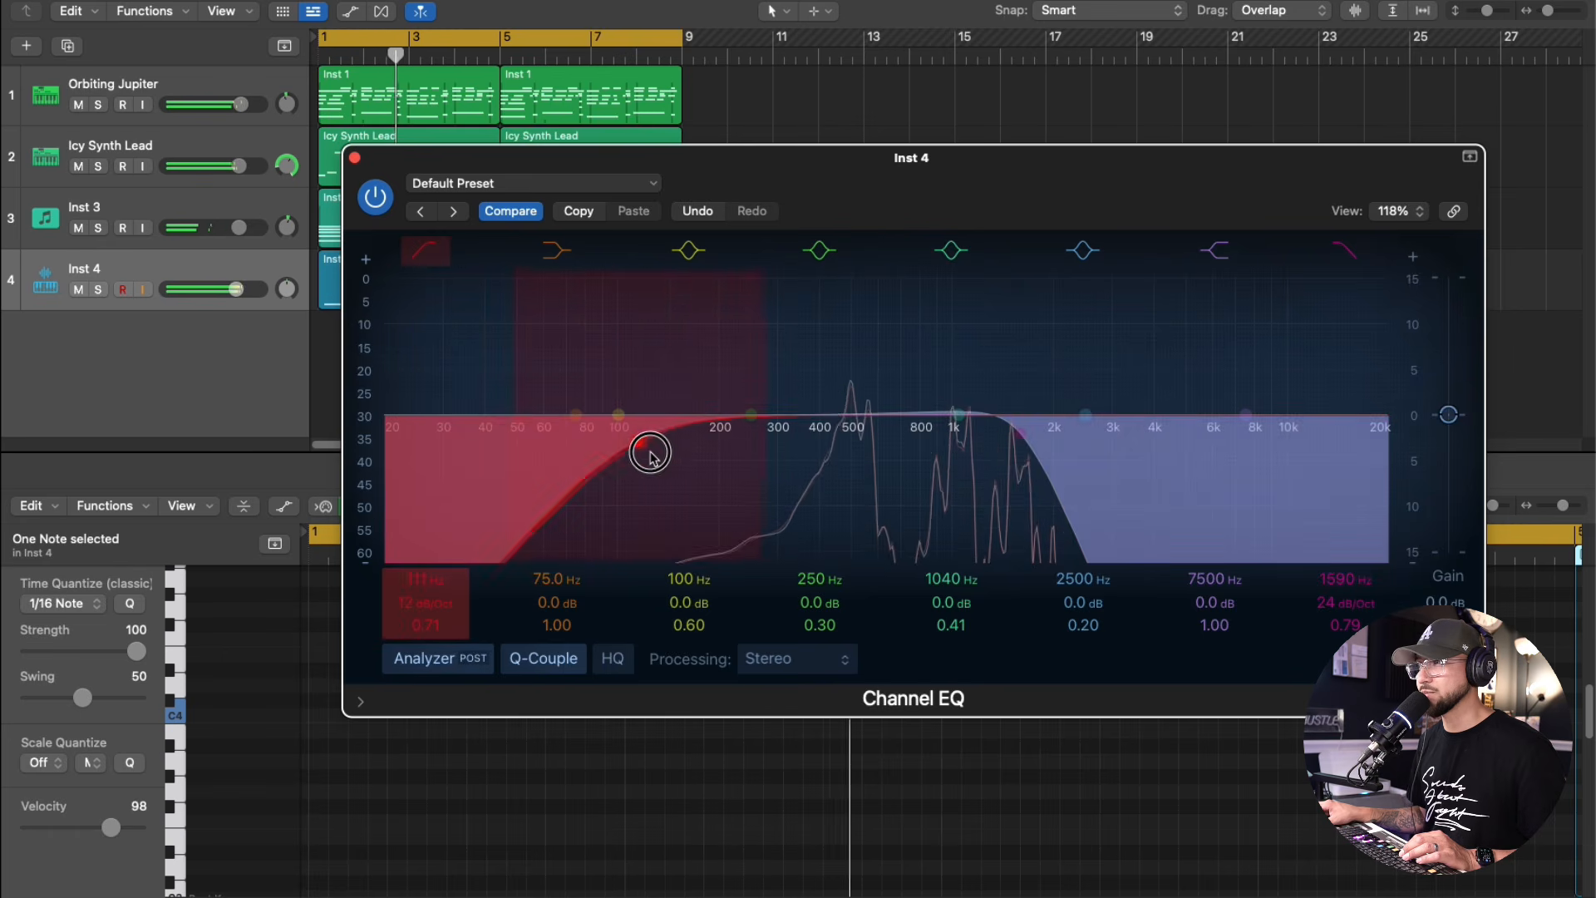
left_click_drag(957, 415, 862, 435)
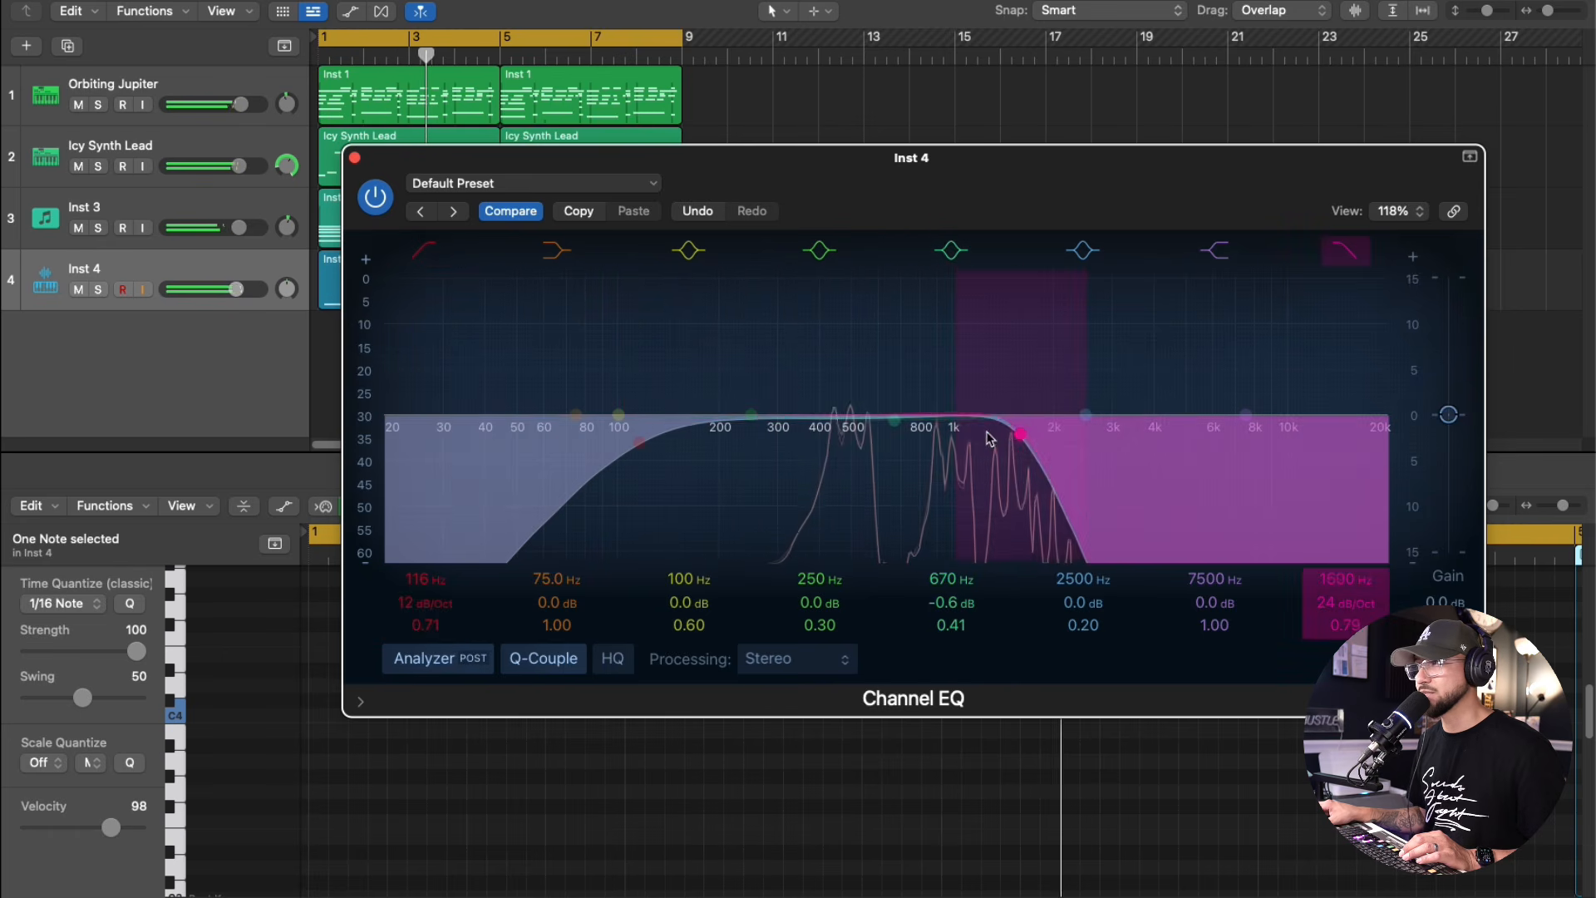
left_click_drag(1020, 437, 1024, 453)
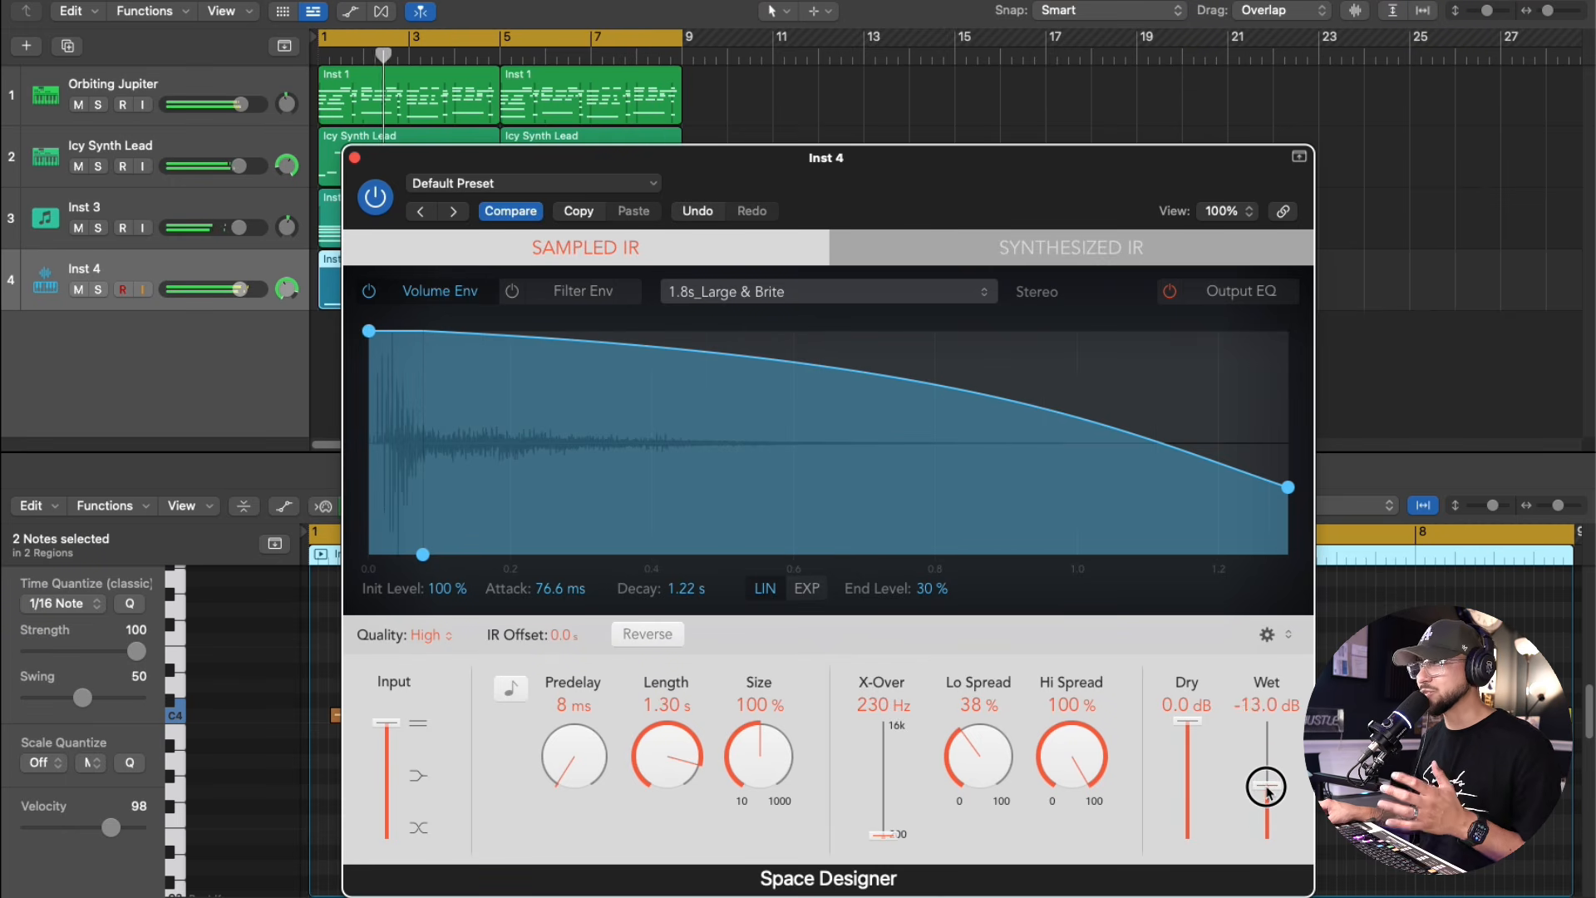
left_click_drag(970, 185, 988, 118)
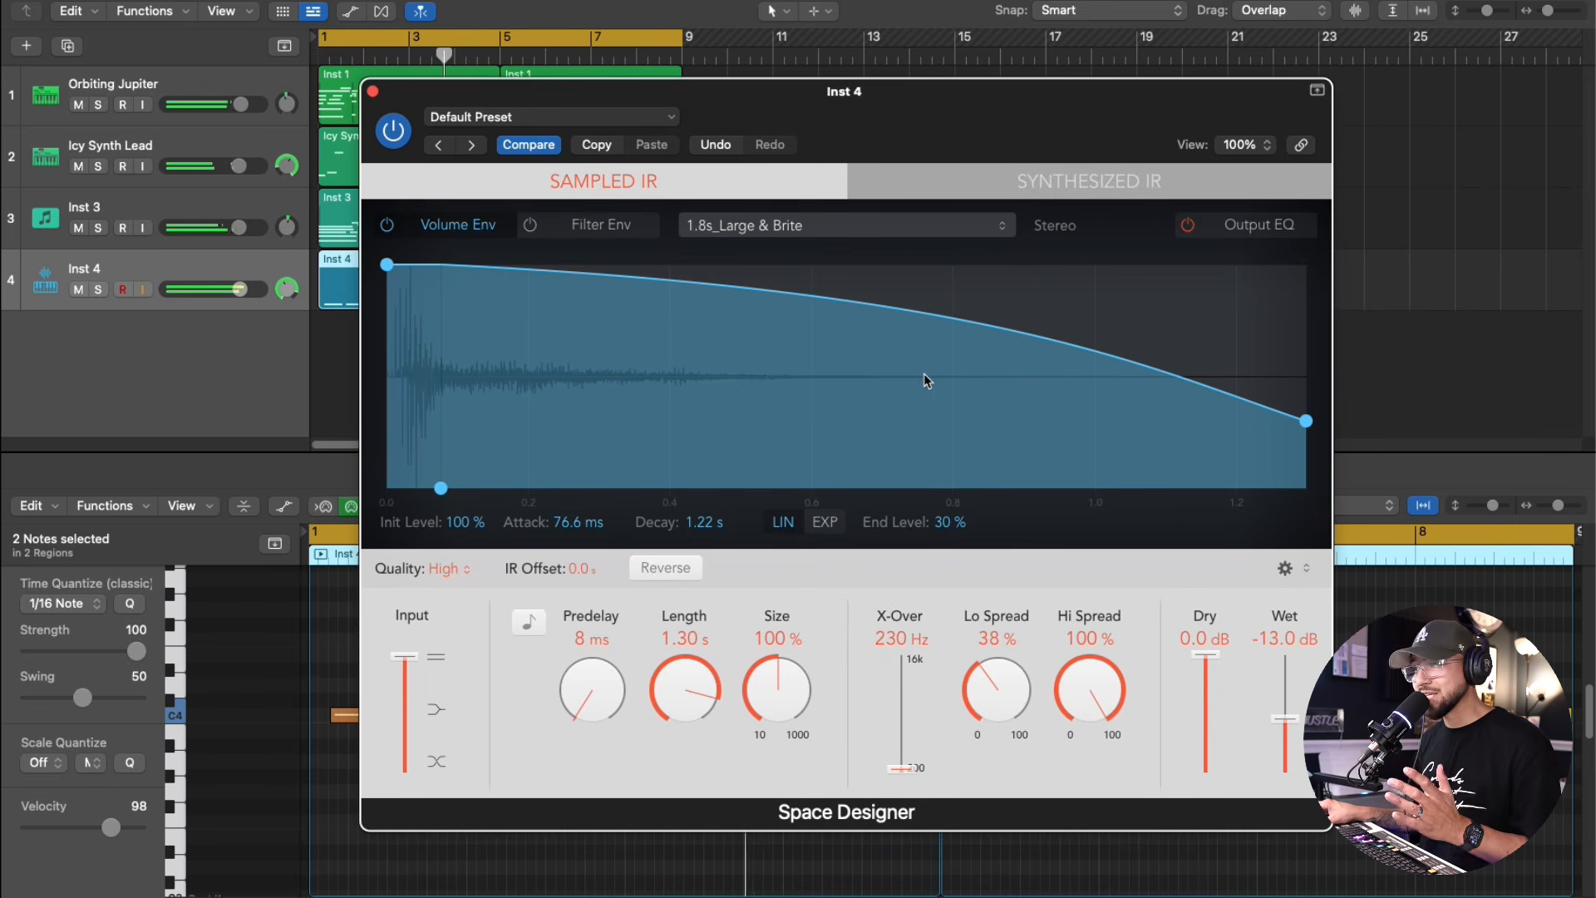
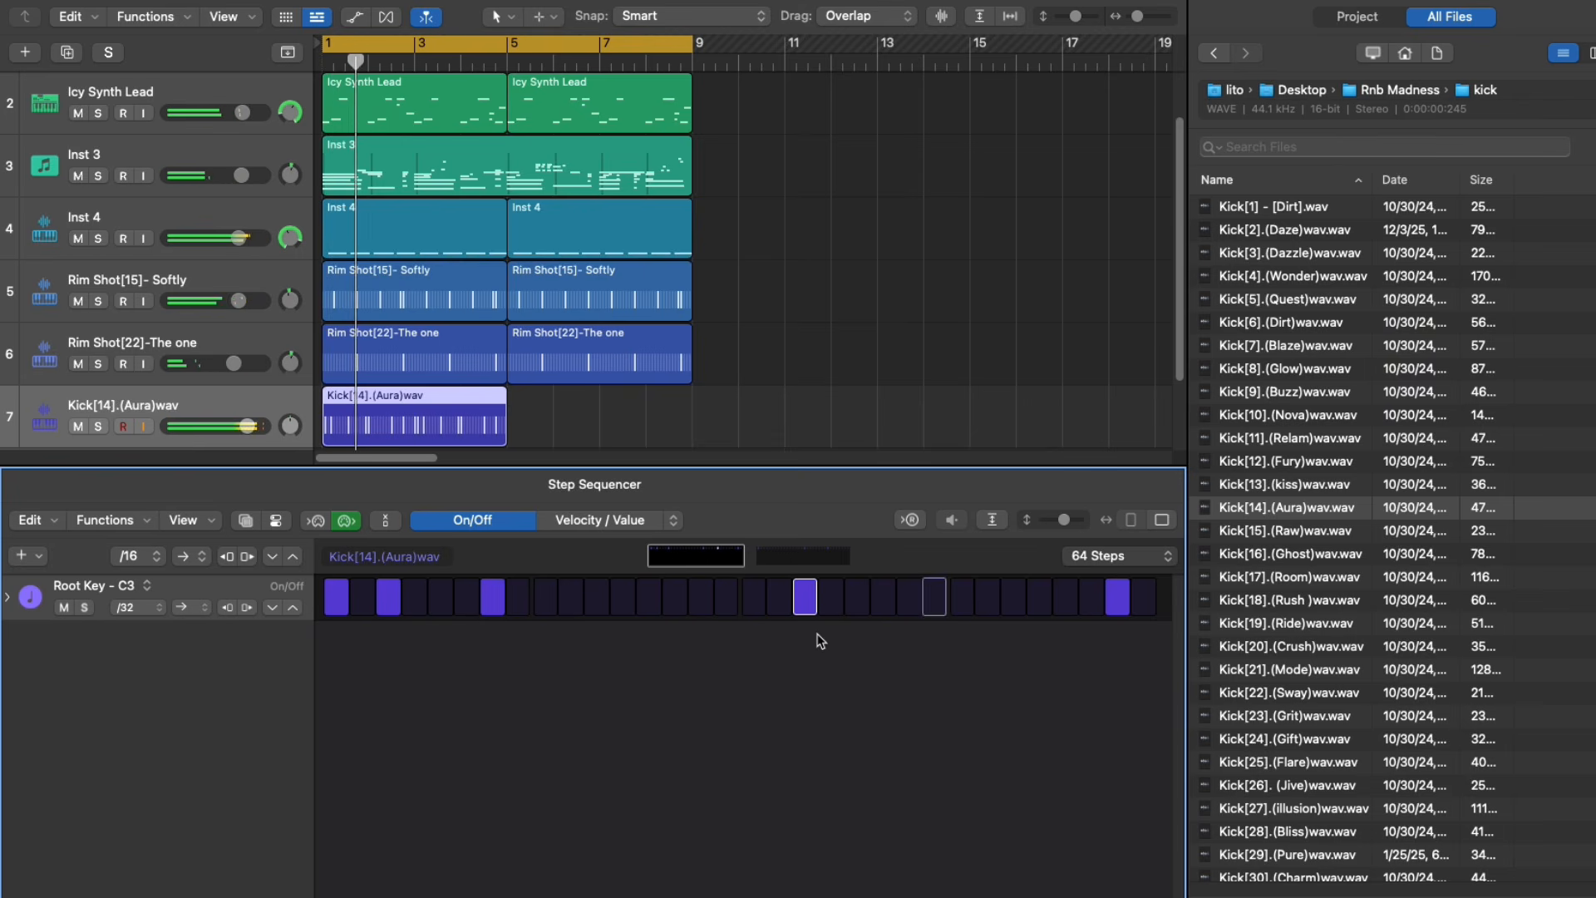
- Break the Kick[14] part into two-bar regions and vary the step pattern of the region starting at bar 3
left_click(802, 557)
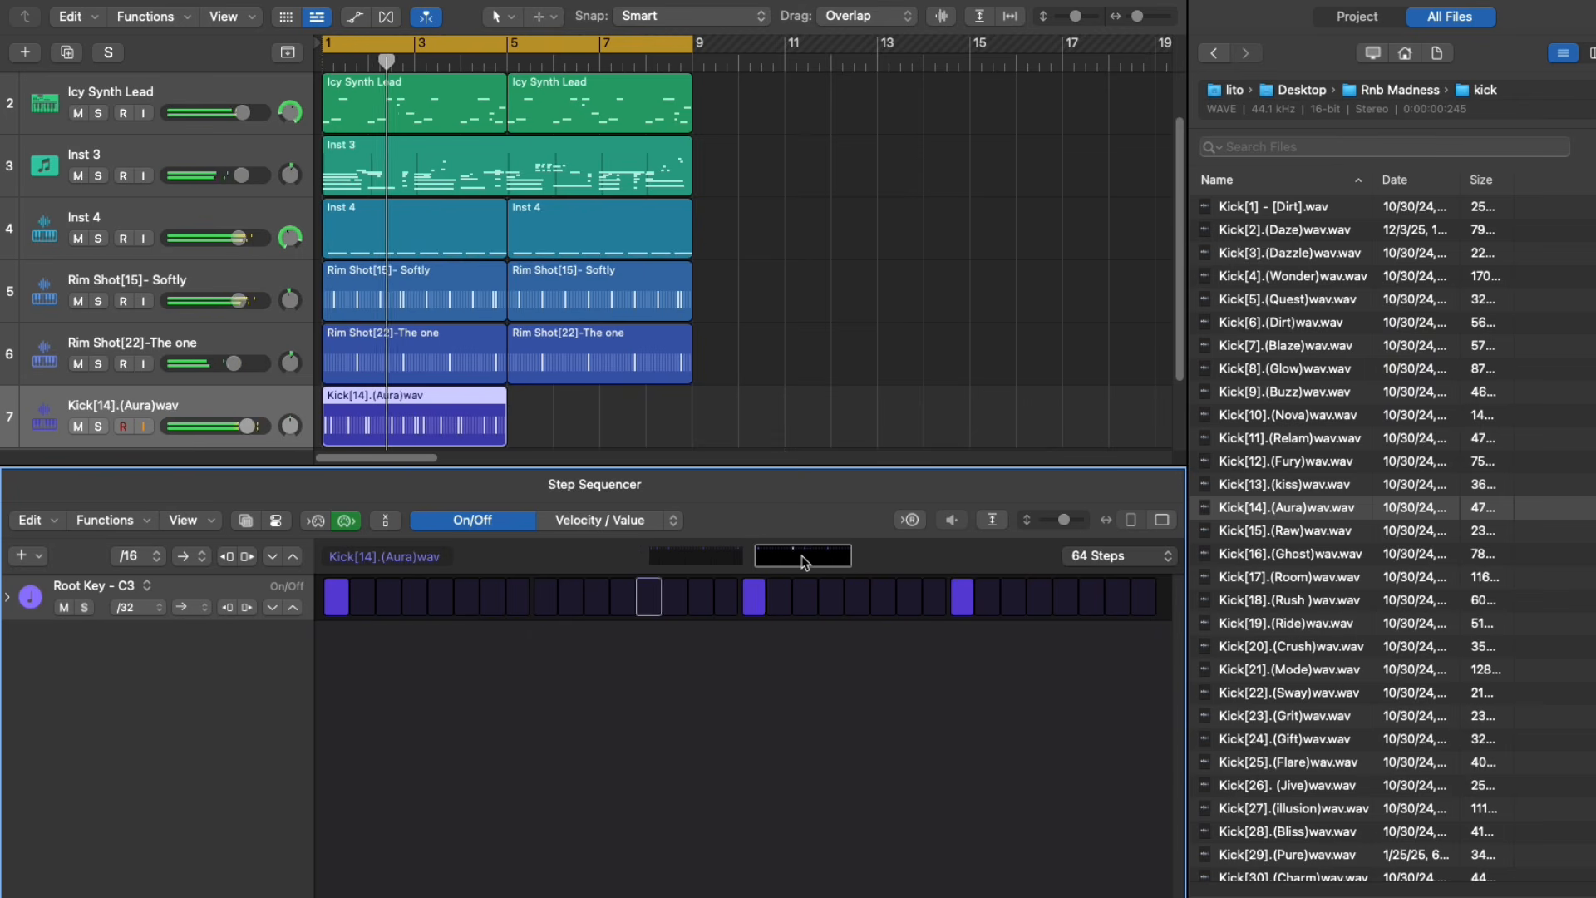
left_click(502, 437)
left_click(780, 600)
left_click(798, 557)
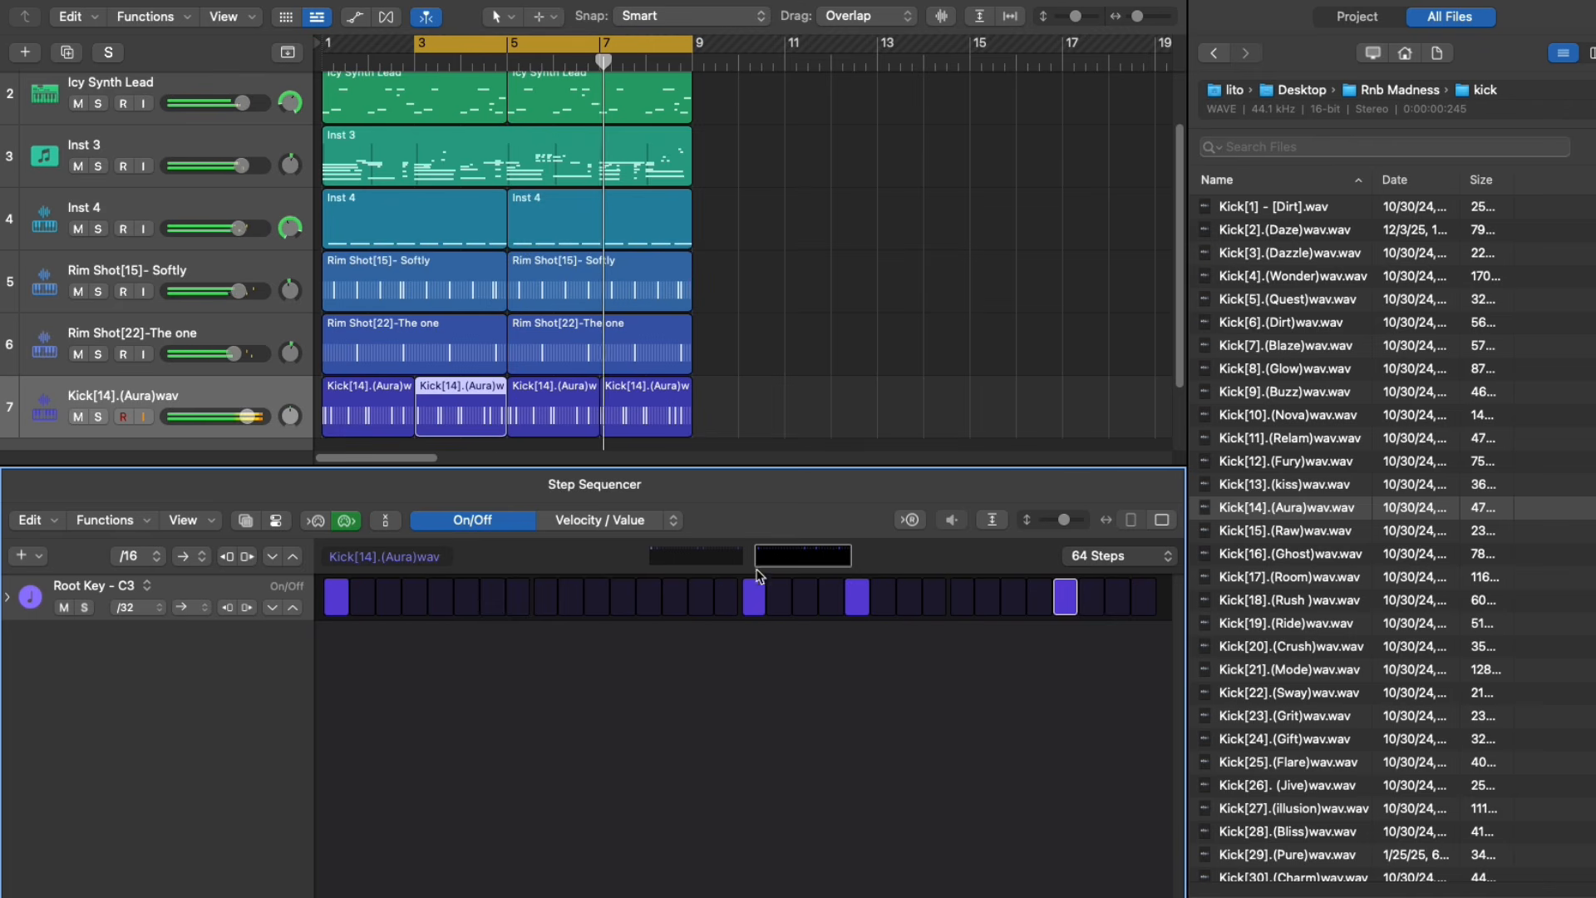
left_click(663, 556)
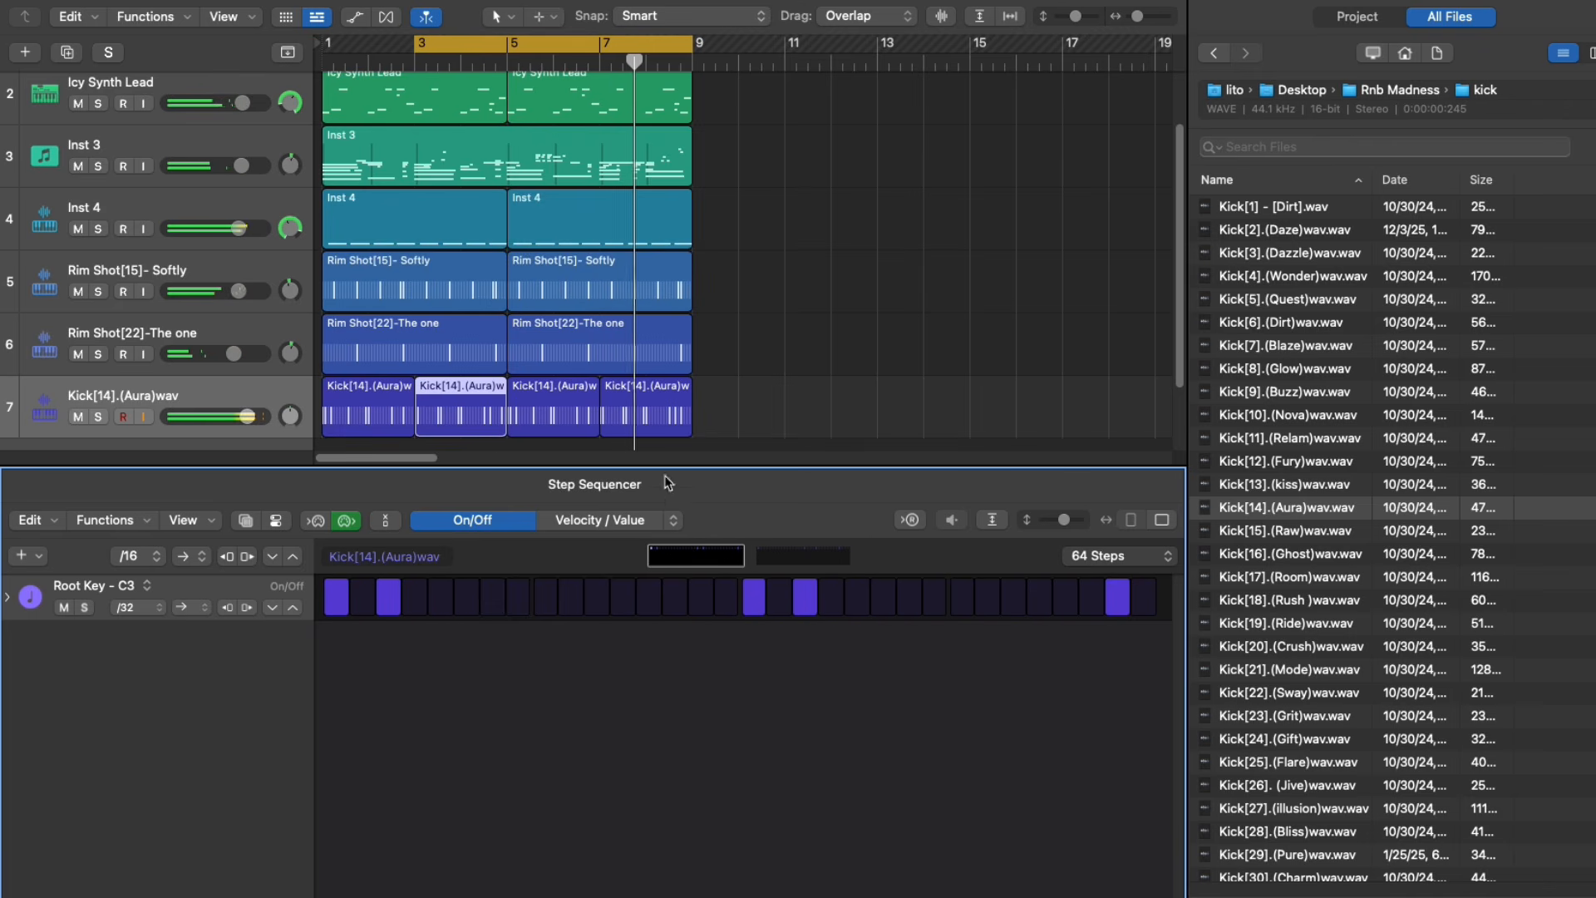
left_click(665, 428)
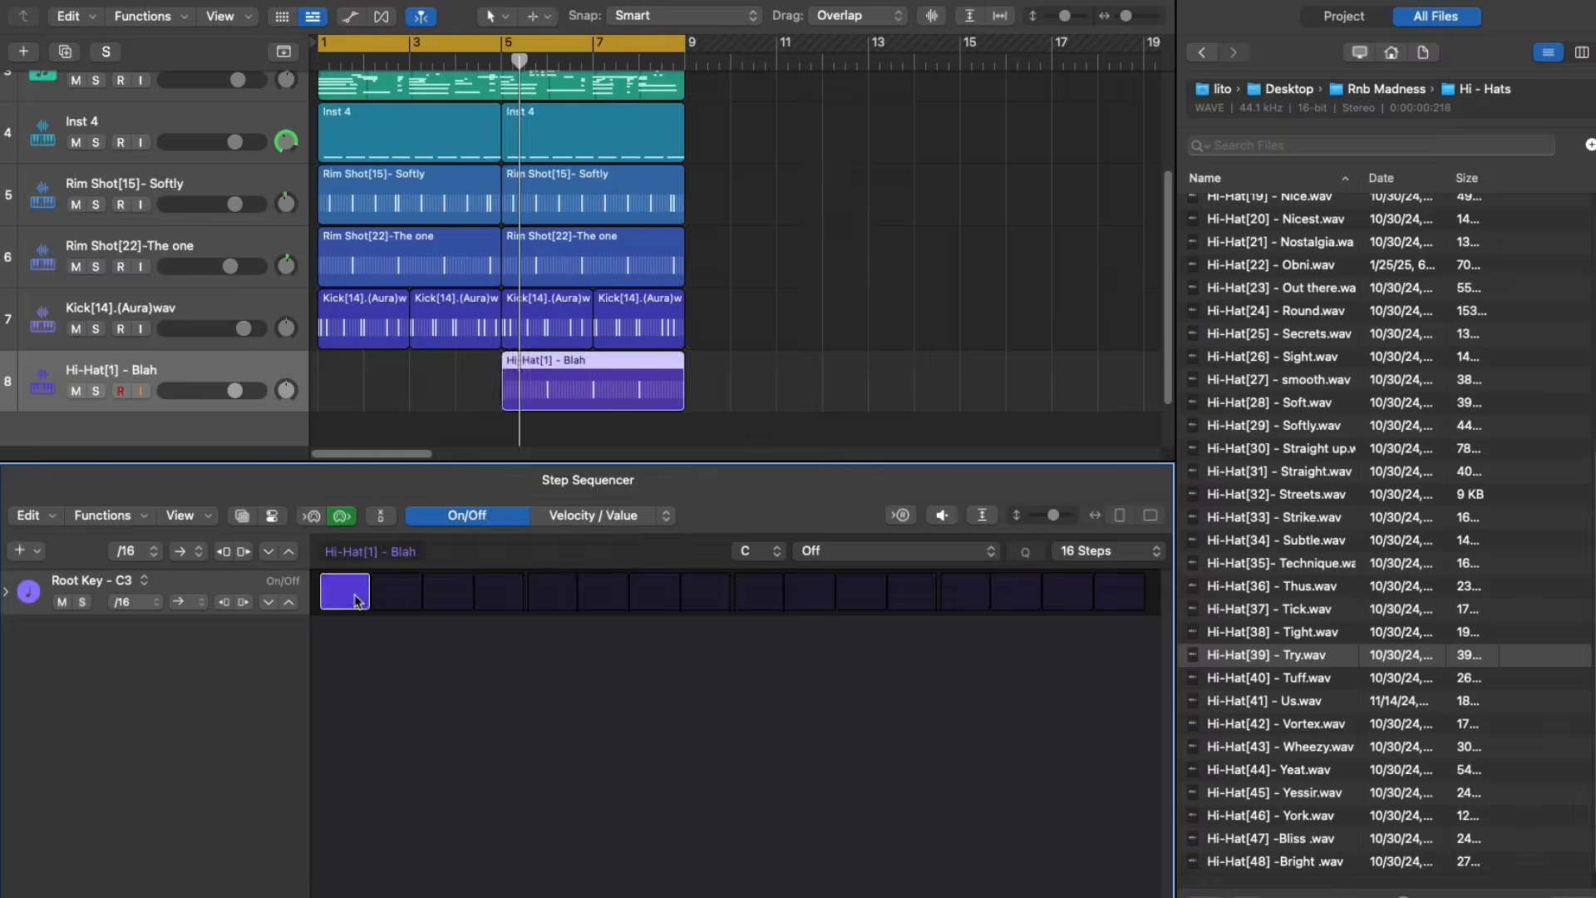
- Fill every step of a 64-step hi-hat pattern, with 3 repeats on step 40 and 2 repeats each on steps 56 and 57
left_click(345, 591)
left_click(1049, 588)
left_click_drag(513, 607, 513, 598)
left_click_drag(924, 607, 925, 600)
left_click_drag(951, 607, 951, 602)
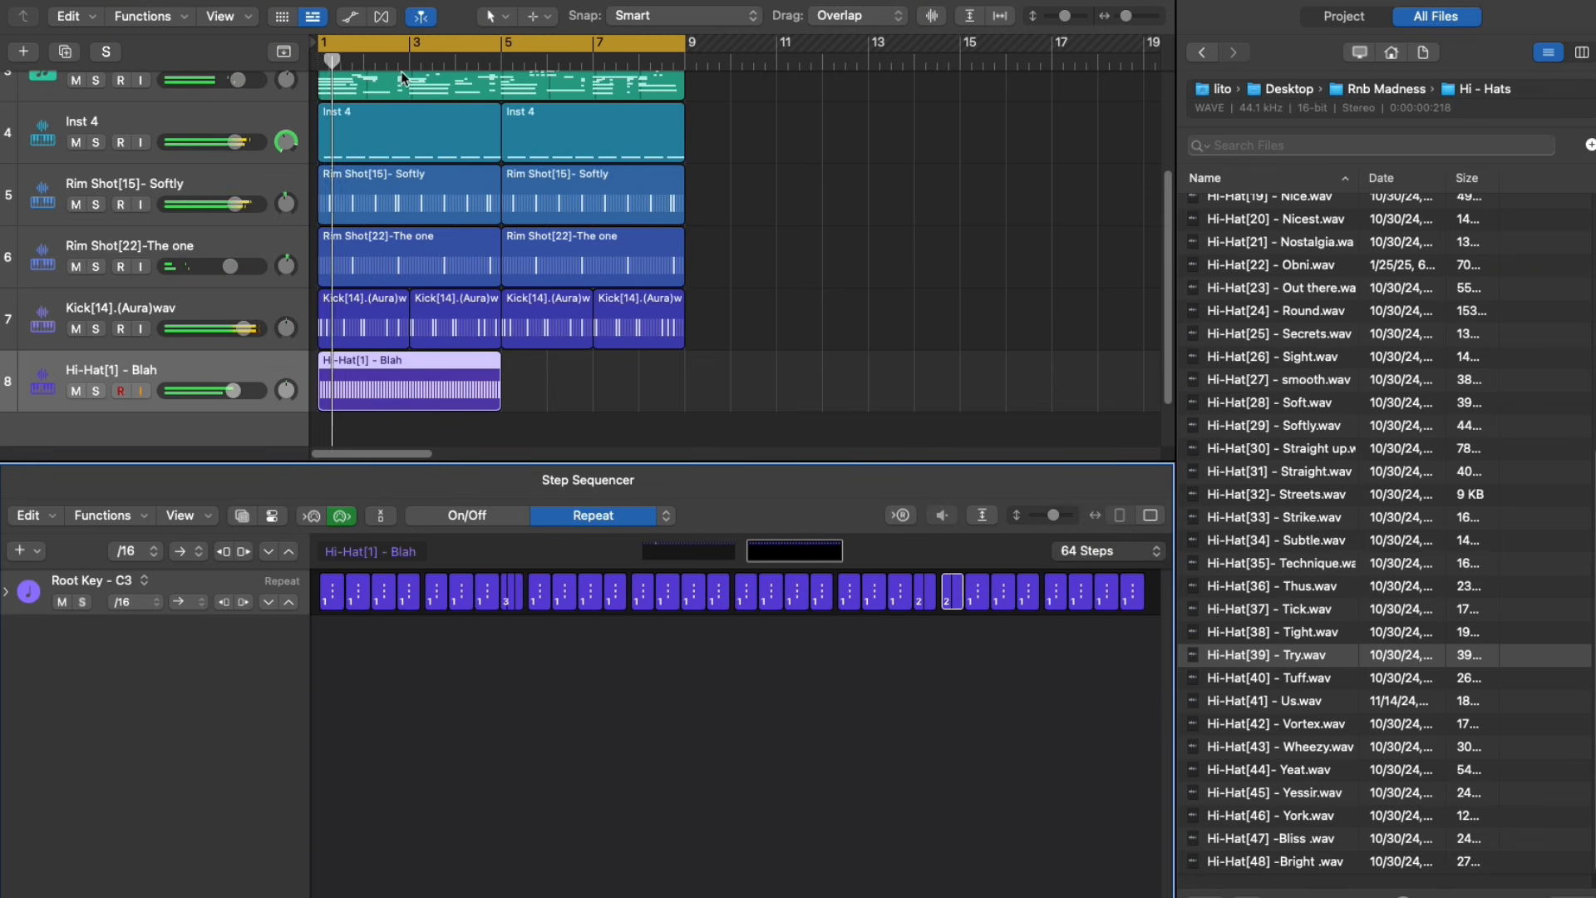
- Repeat the hi-hat region at bar 5 and lower the Hi-Hat[1] - Blah track's volume slightly
left_click(410, 62)
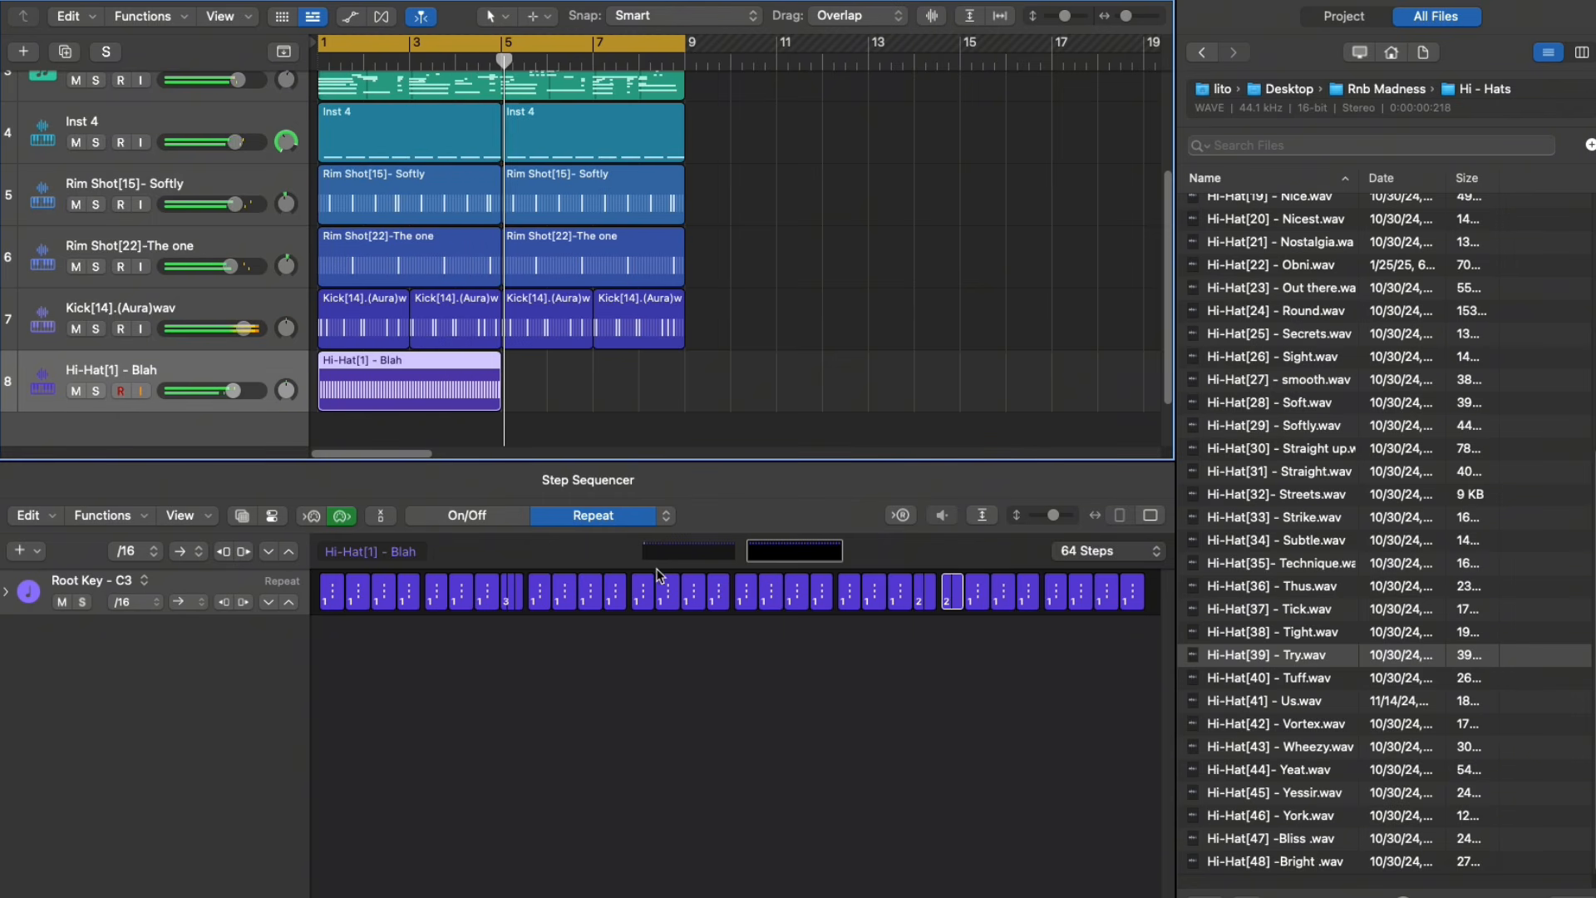
key("super+r")
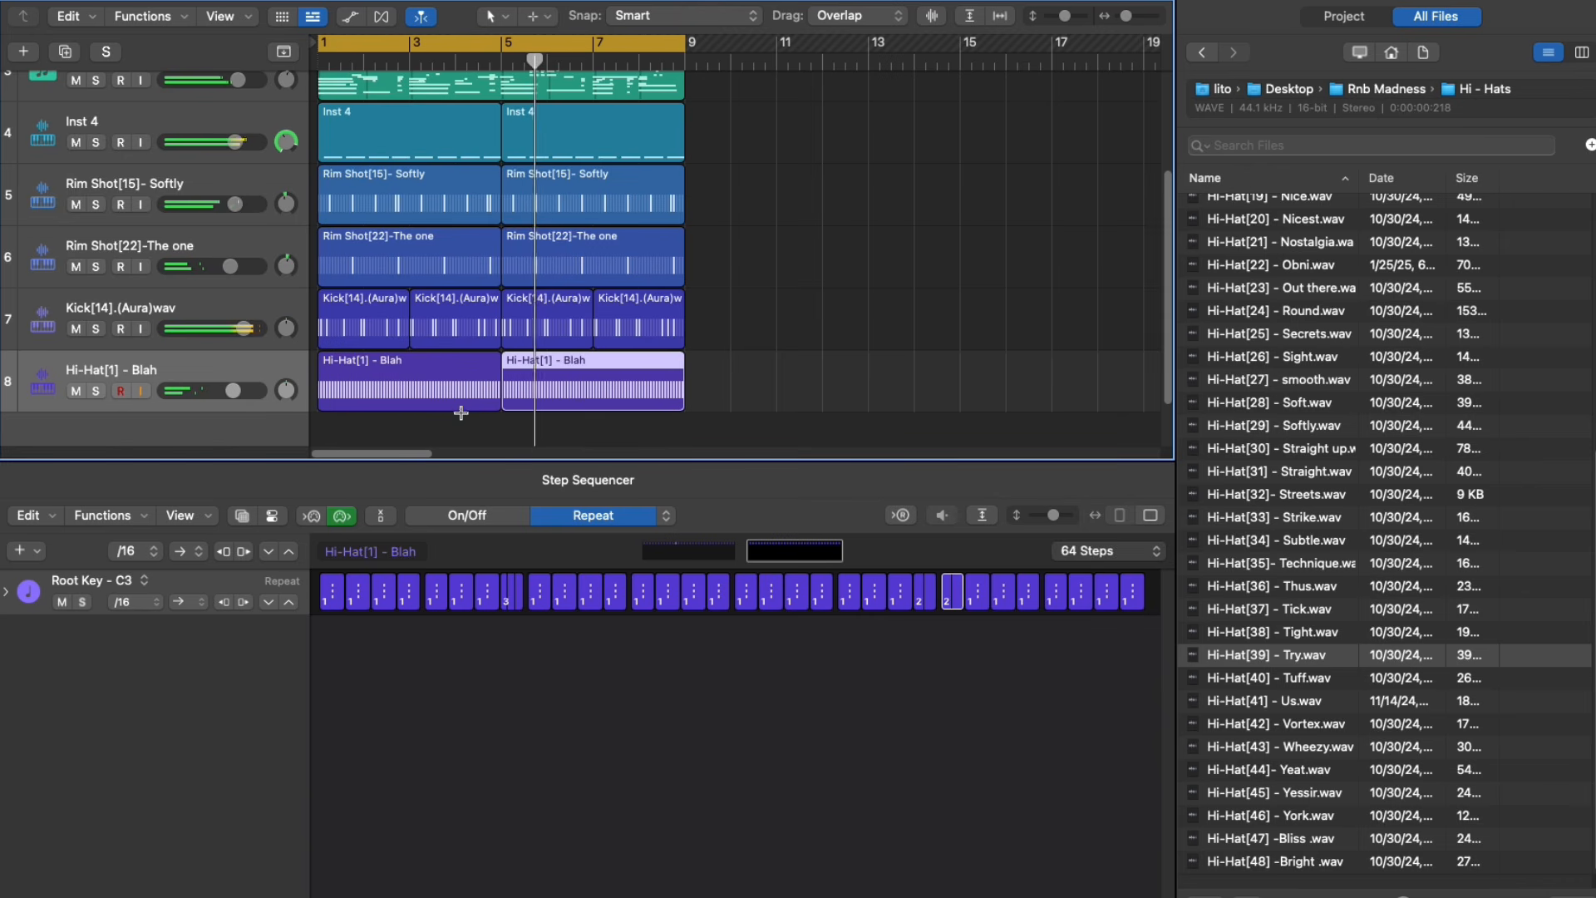
left_click_drag(235, 405, 226, 398)
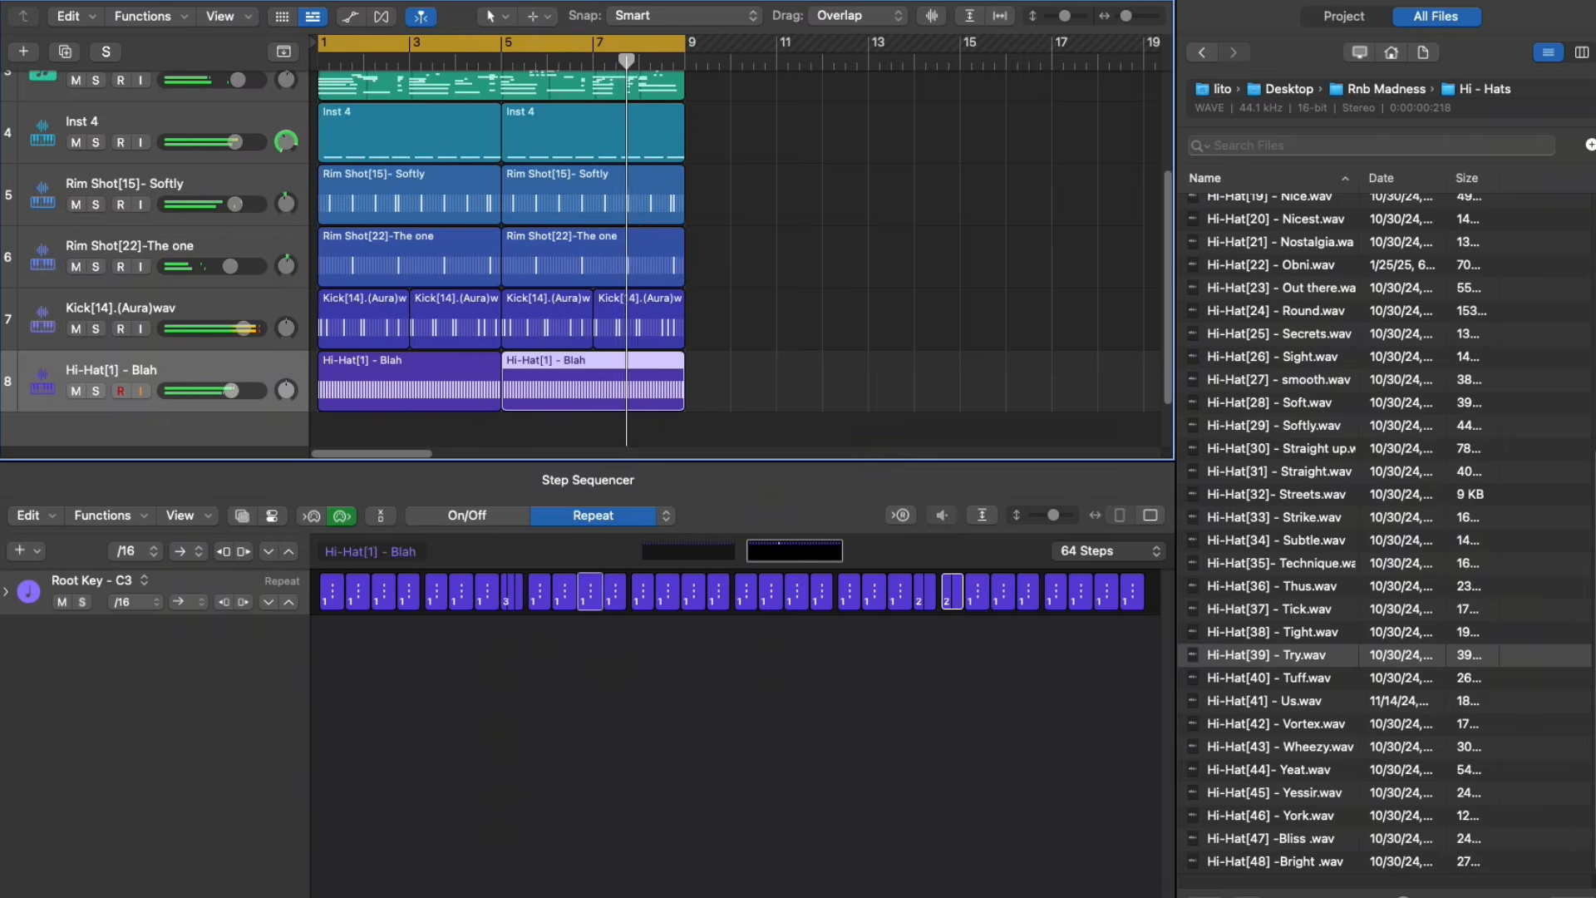
- Equalize the hi-hat with a 48 dB/Oct low cut at 133 Hz and a high-shelf boost of about 2 dB at 5750 Hz
left_click_drag(413, 458, 666, 446)
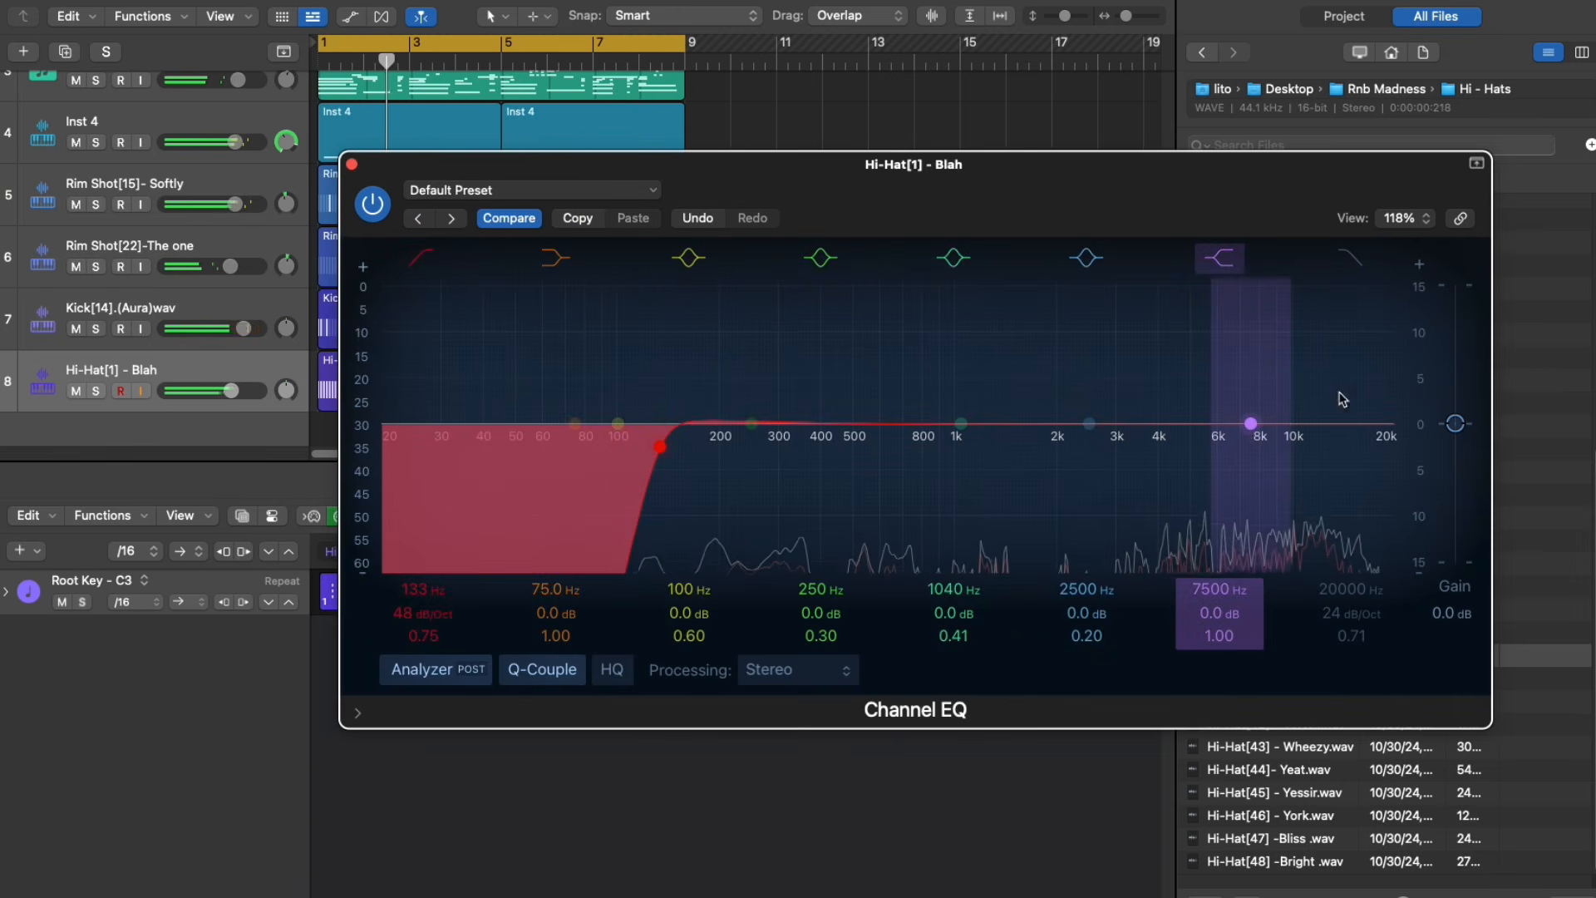
left_click_drag(1250, 422, 1205, 415)
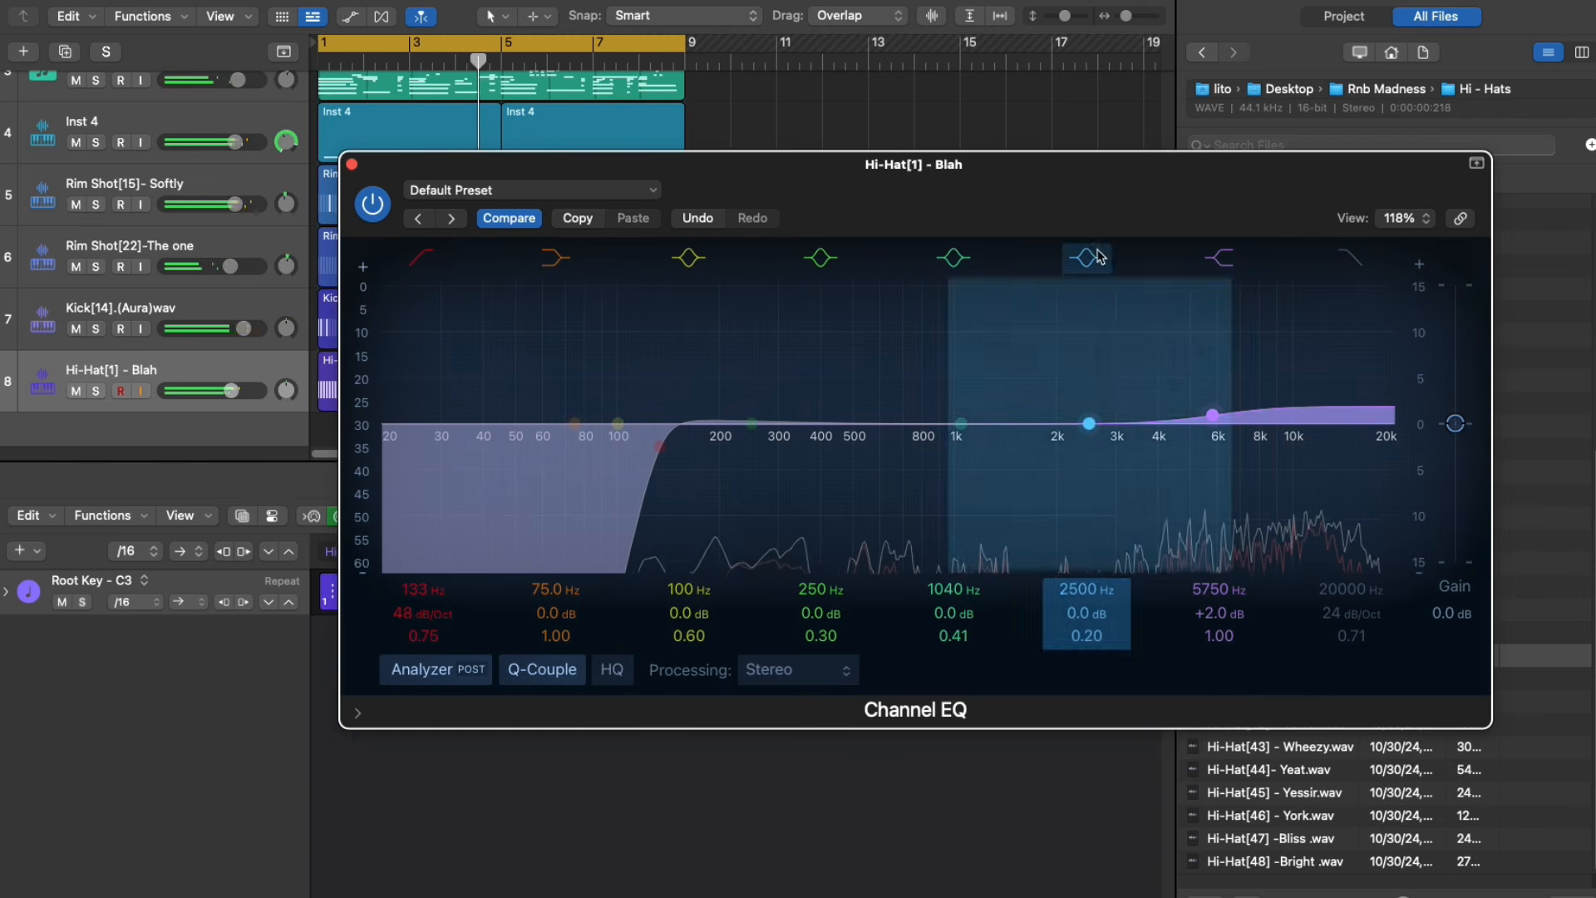
left_click_drag(1089, 197, 912, 195)
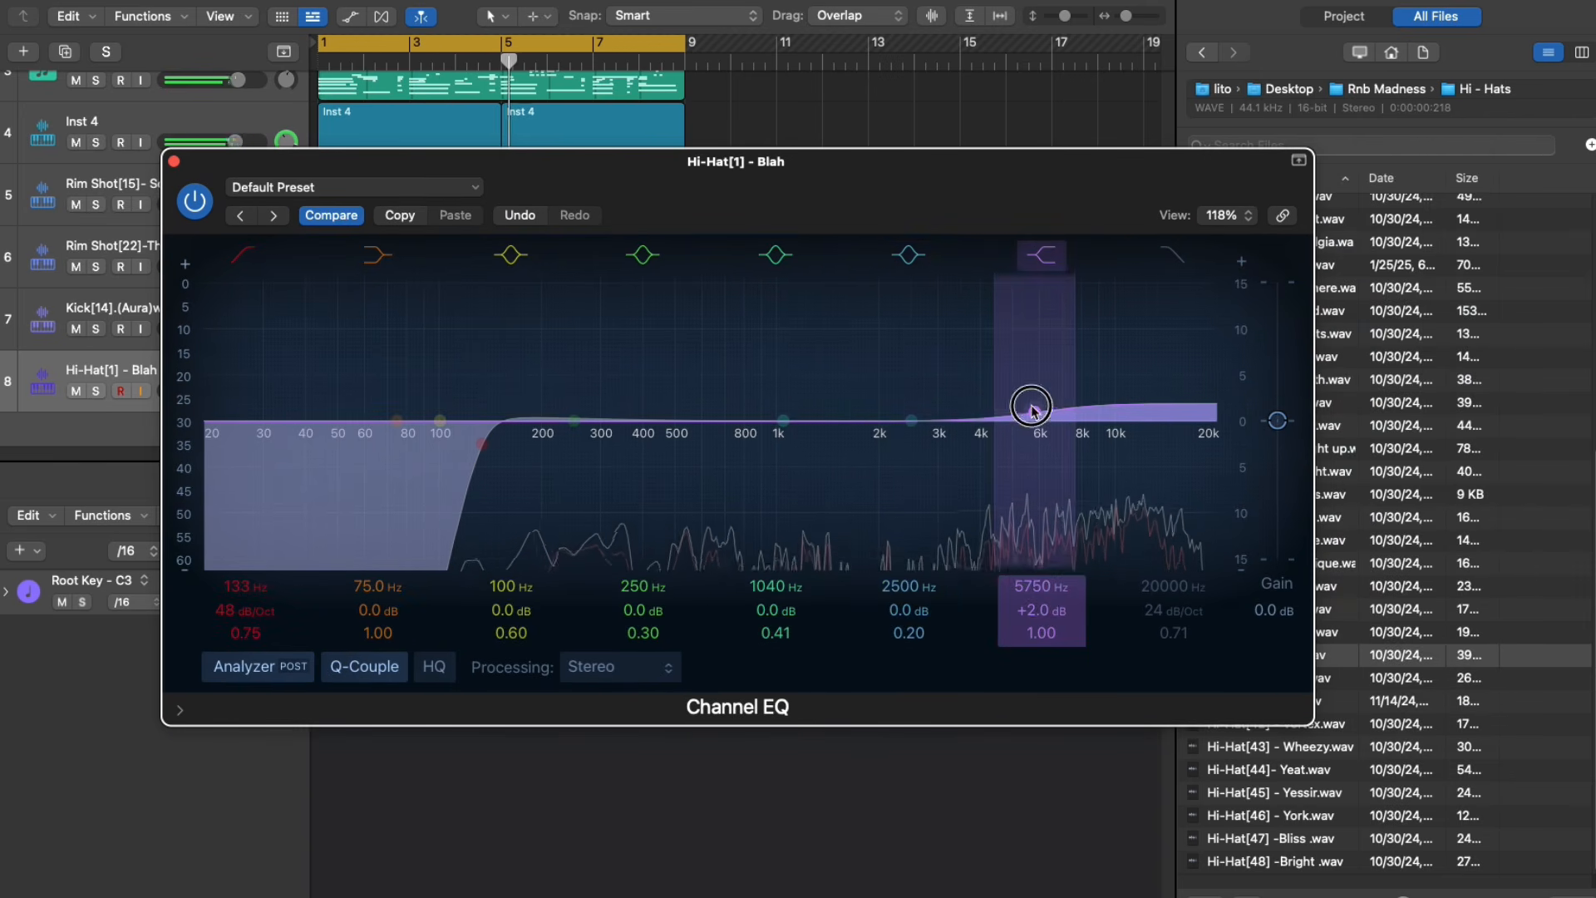
left_click_drag(1033, 415, 1030, 418)
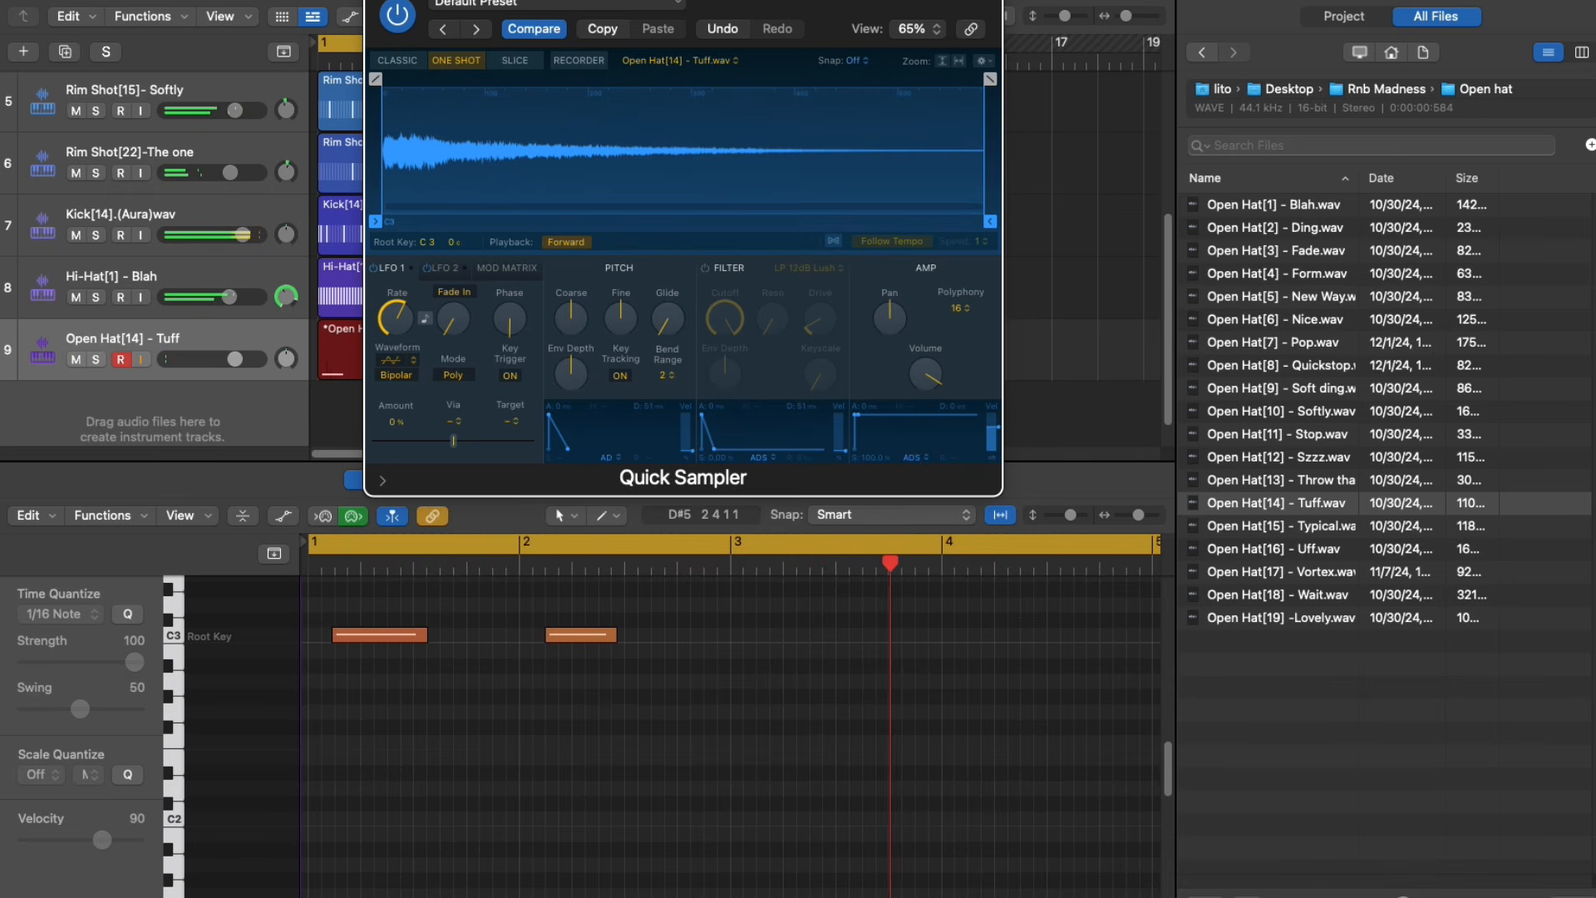
- Create a sampler track from Open Hat[2] - Ding.wav and record a hit late in bar 3
left_click(377, 1)
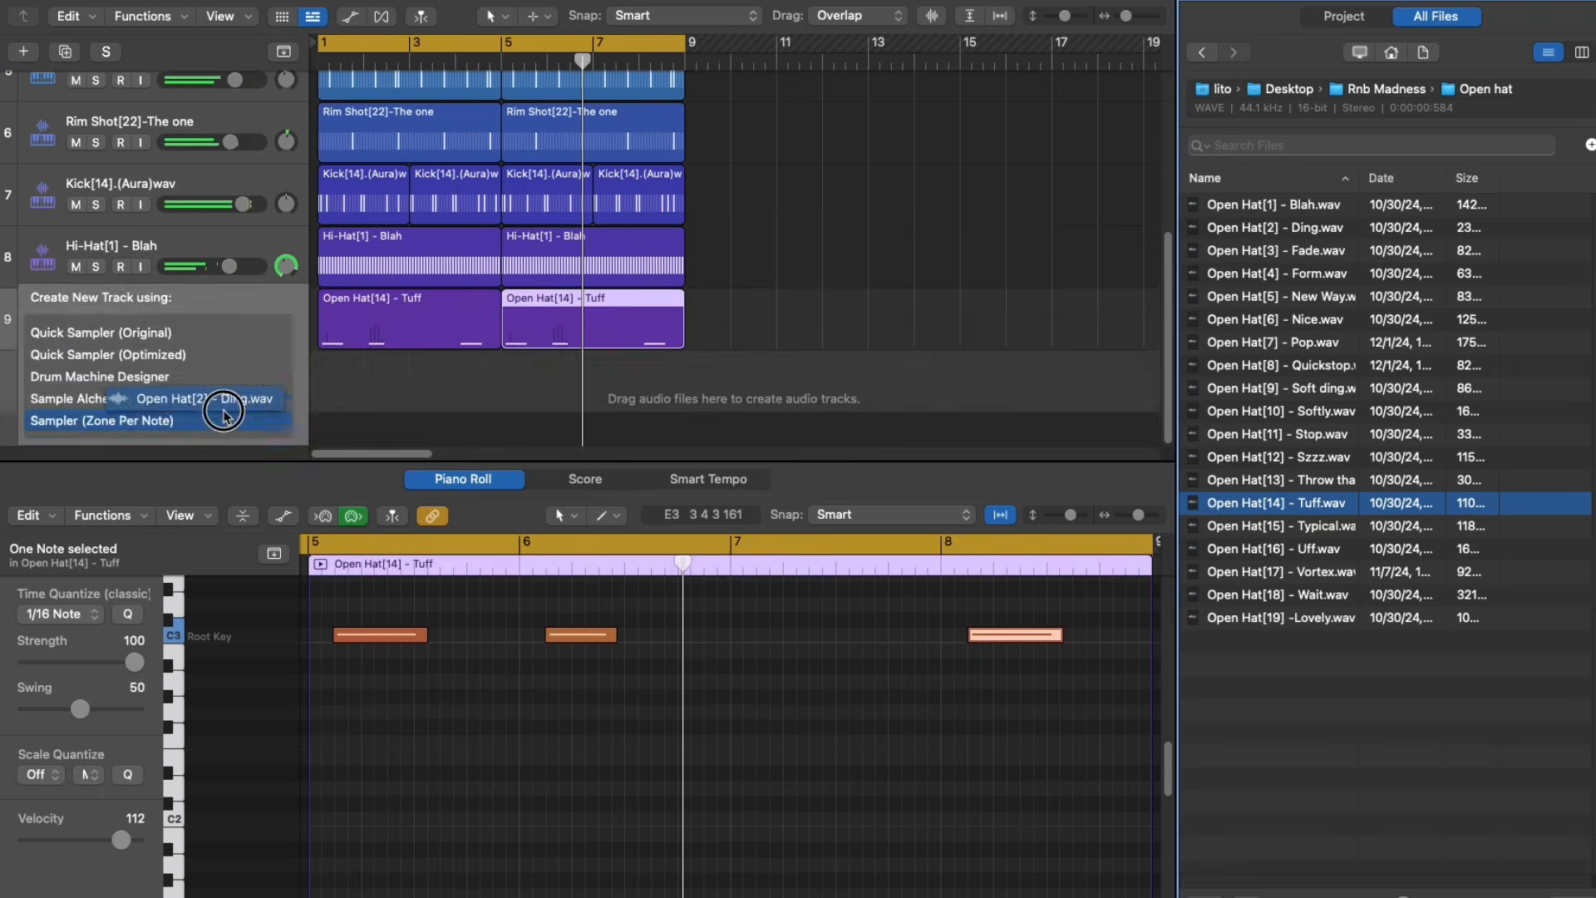
left_click(221, 397)
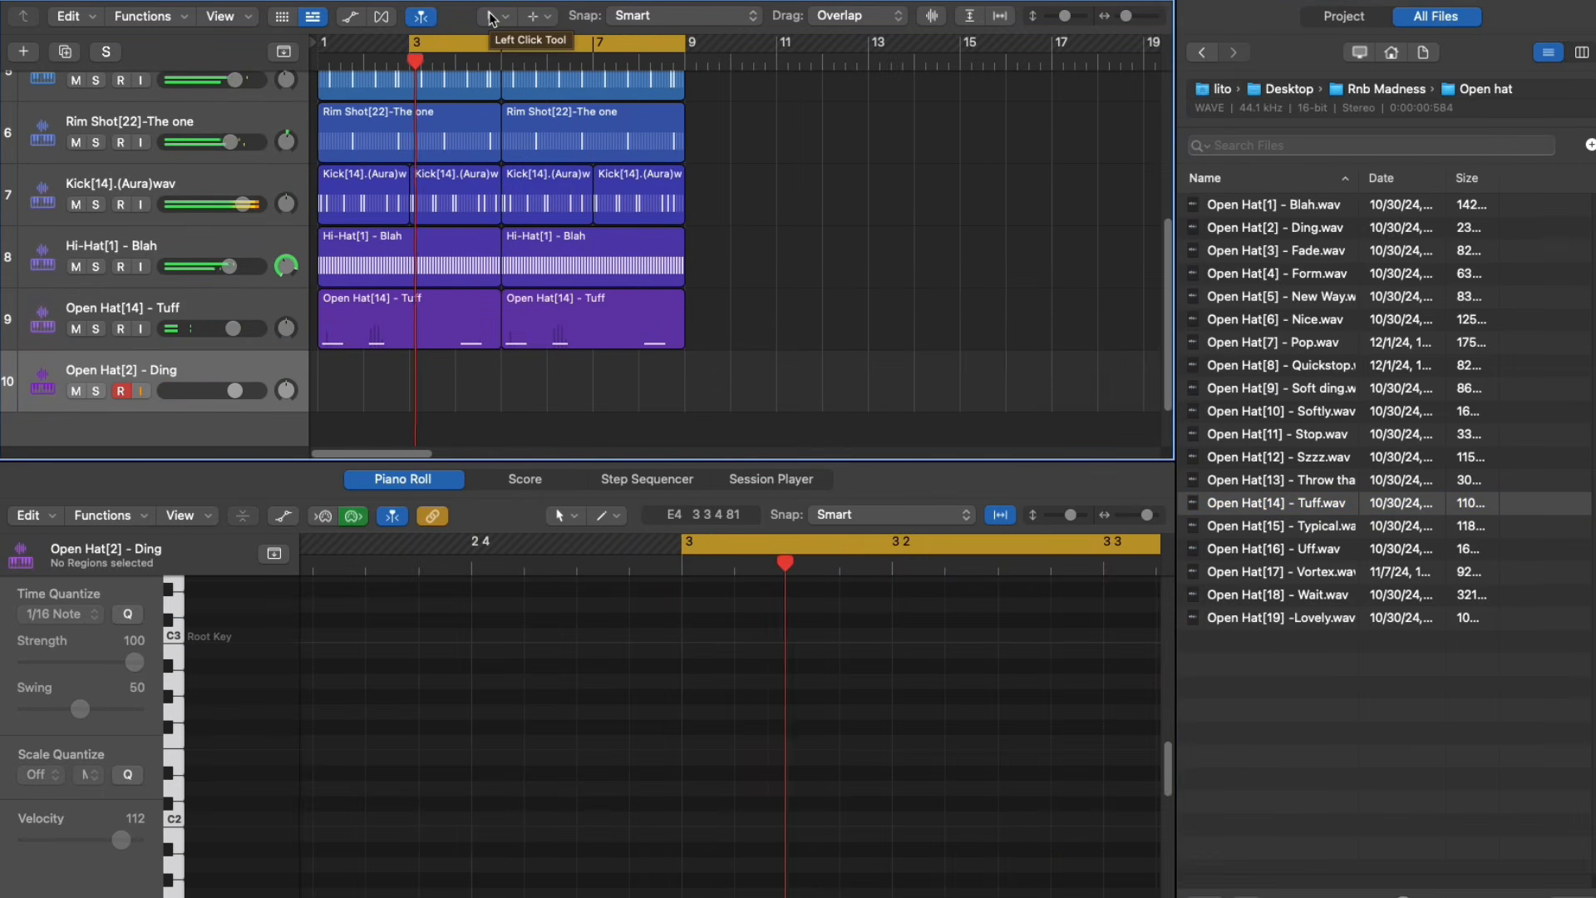
key("r")
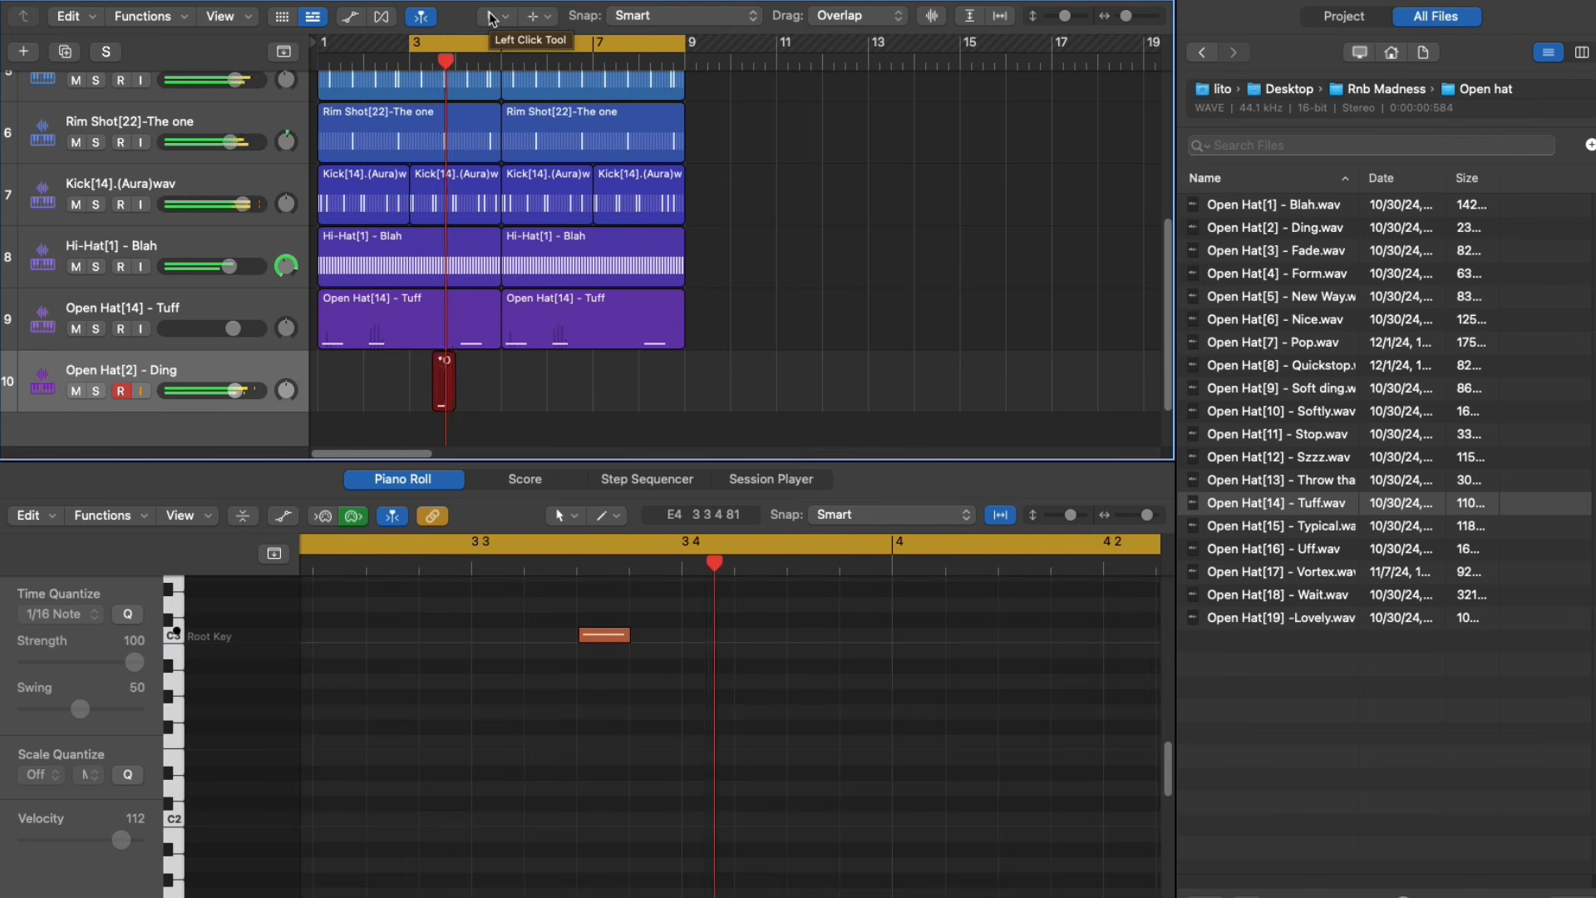
key("space")
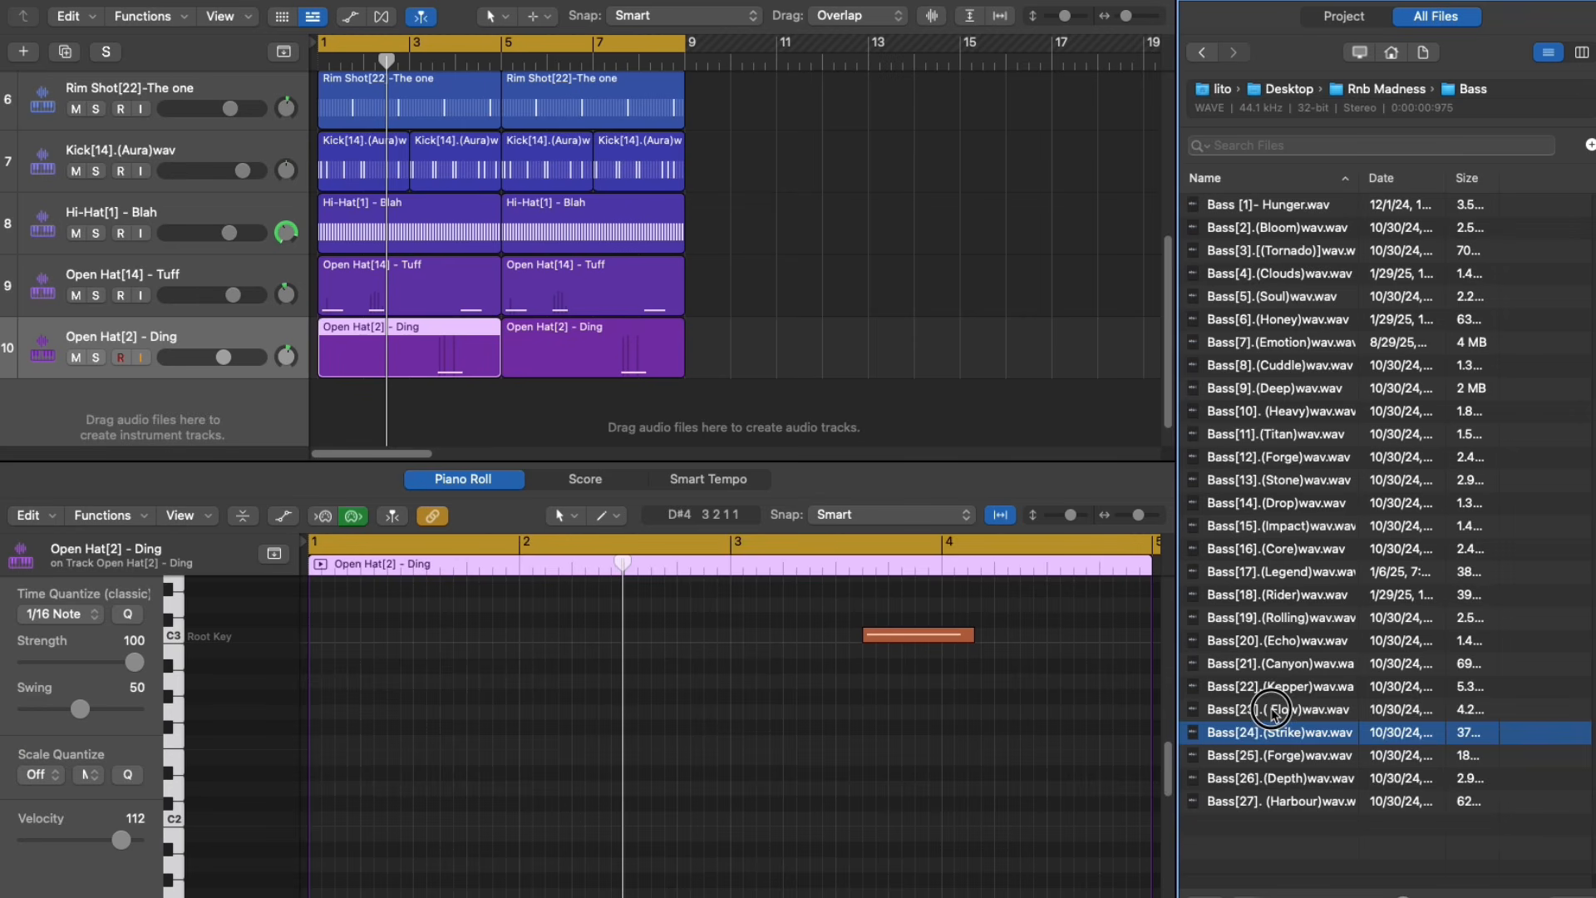
- Add the Bass[23].( Flow)wav sample to the project as a new instrument track
left_click(1269, 711)
left_click_drag(1299, 720, 391, 484)
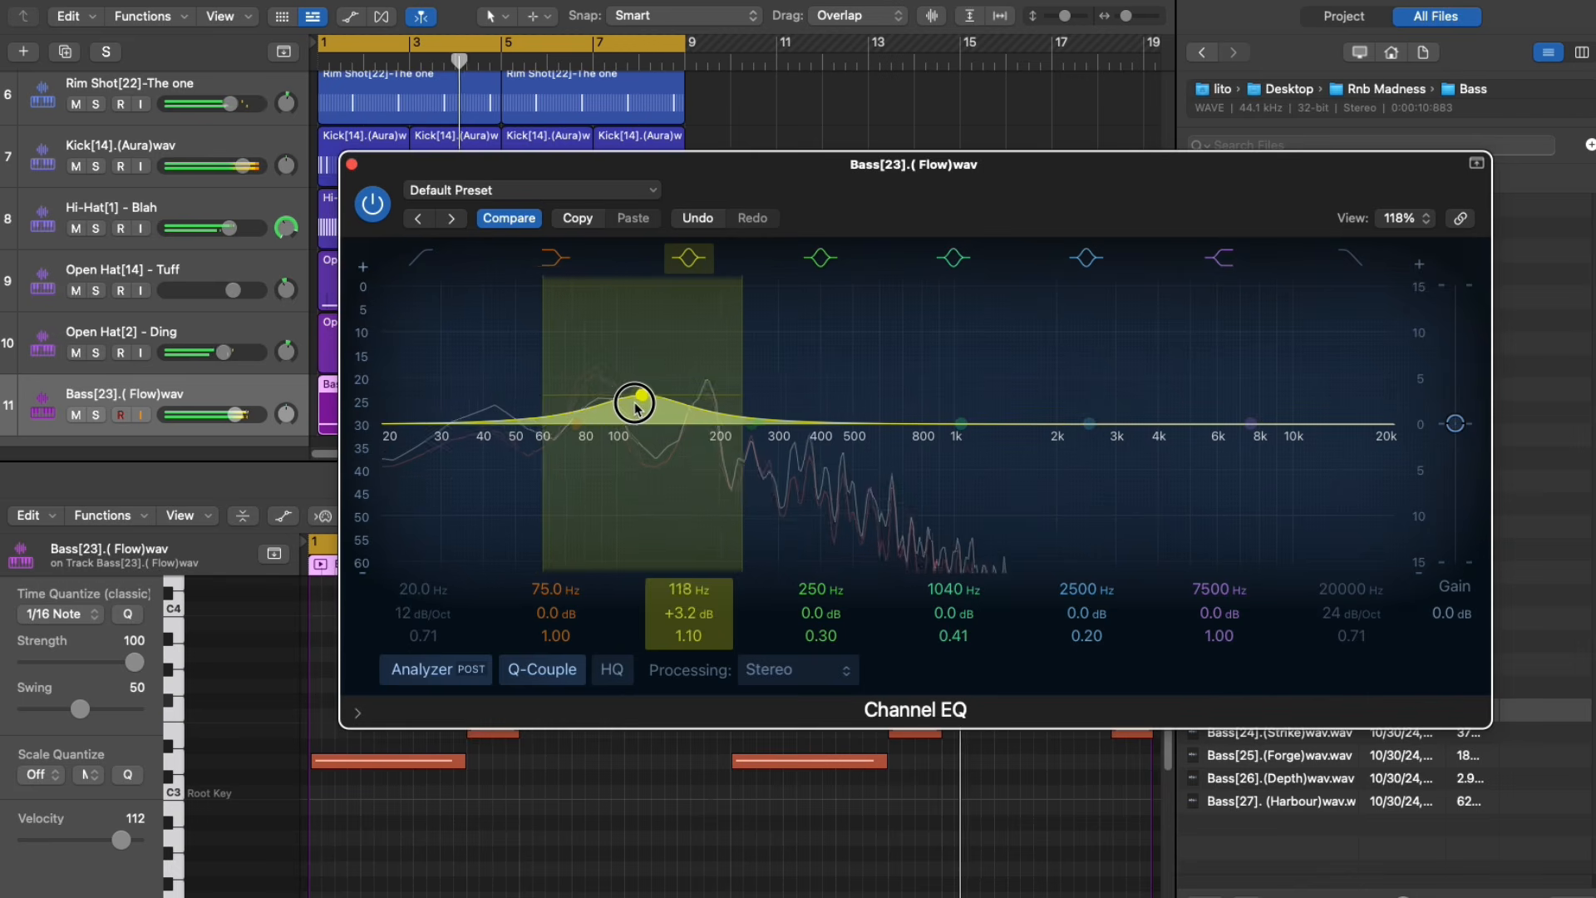
- Boost the bass by about 2.6 dB at 153 Hz in Channel EQ and enable a 12 dB/Oct low cut at 20 Hz
left_click_drag(634, 403, 676, 402)
left_click(411, 263)
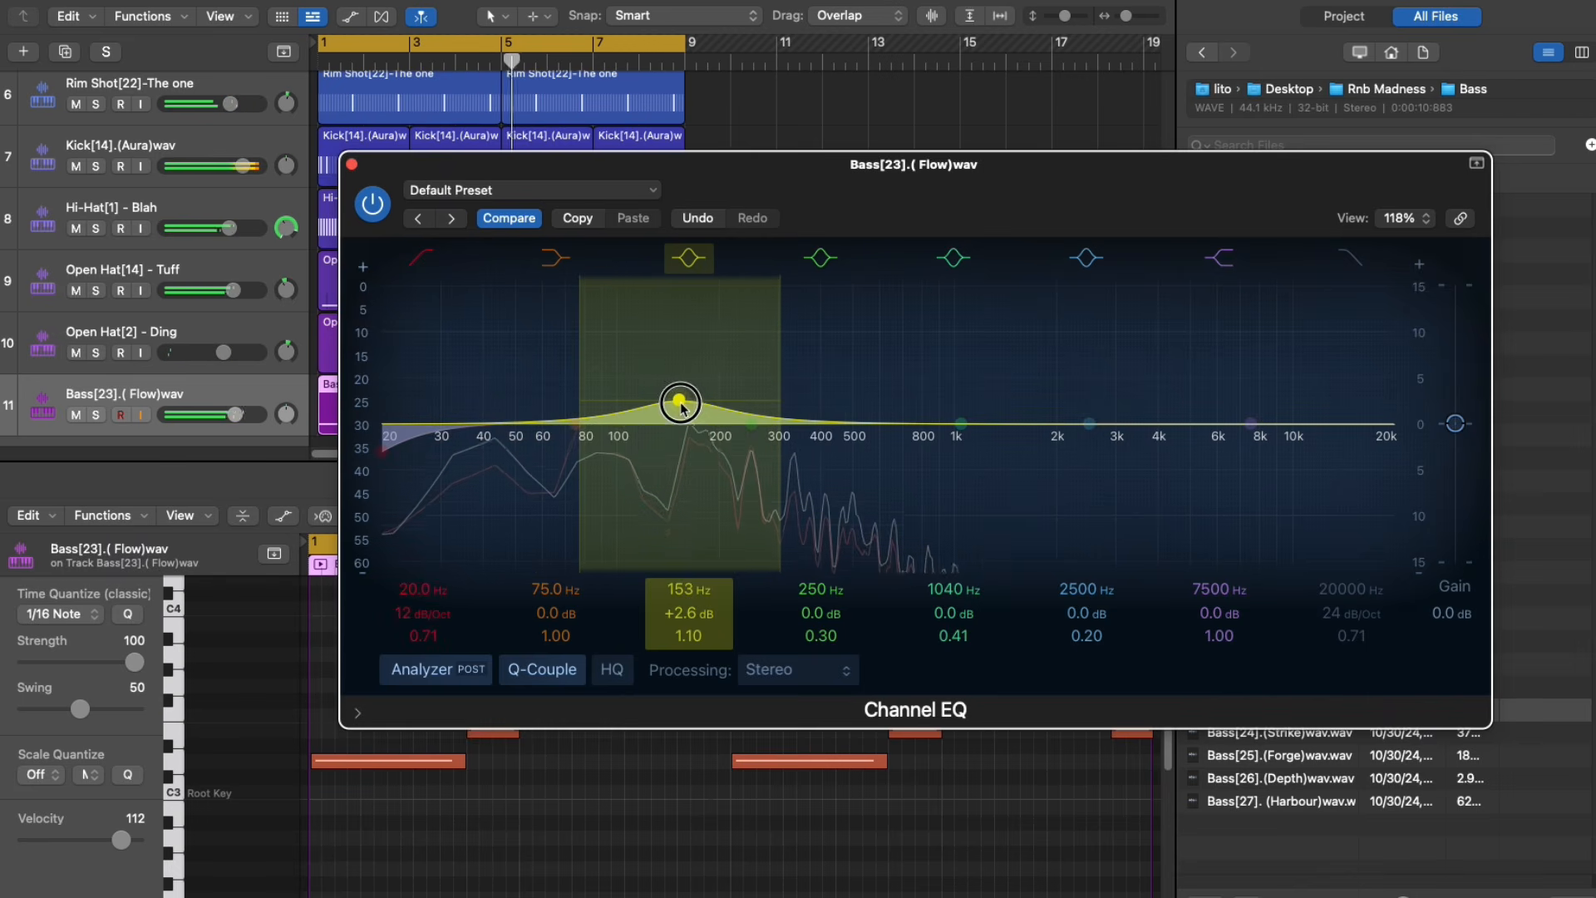
- Add a 1.4 dB boost at 970 Hz to the bass EQ and set its low cut to 48 dB/Oct at about 35 Hz
left_click_drag(961, 423, 952, 410)
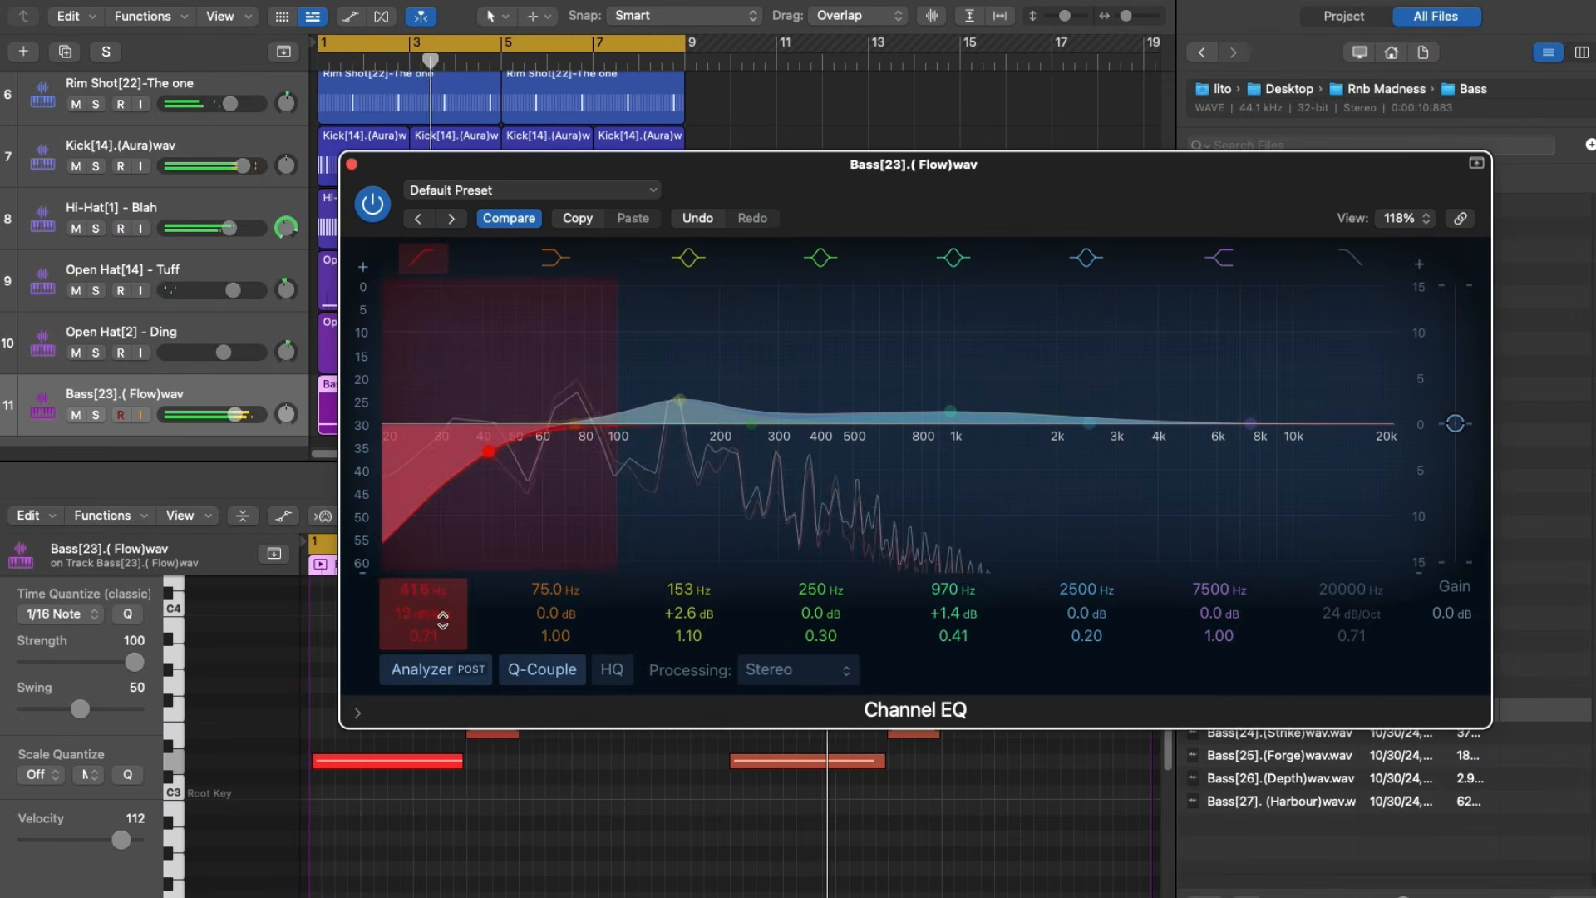
left_click_drag(443, 620, 442, 616)
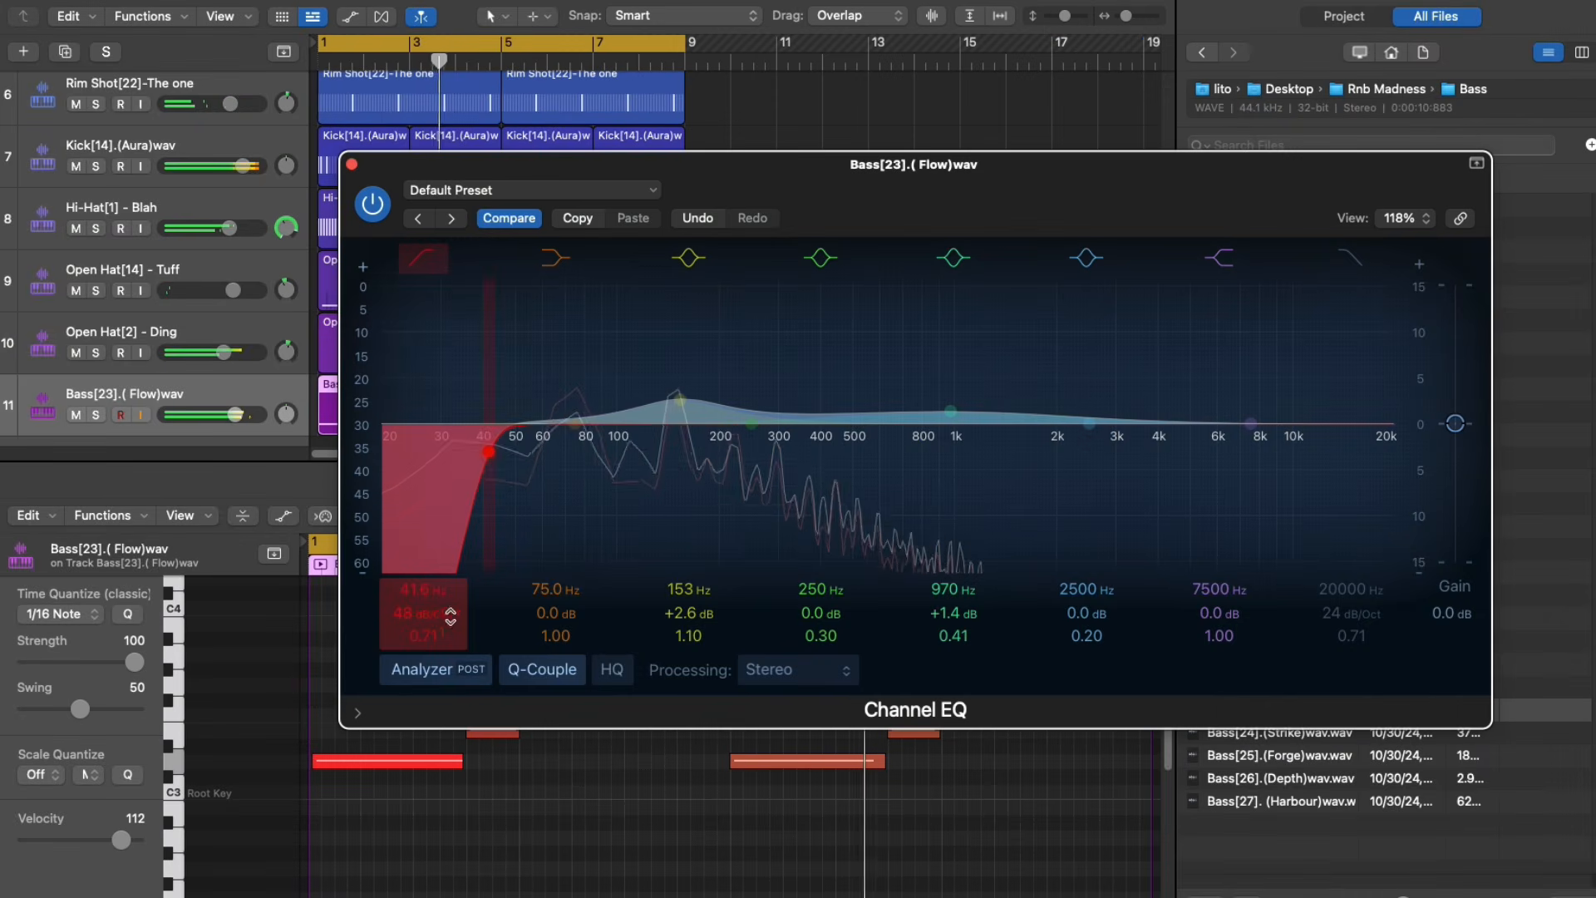
left_click_drag(488, 450, 466, 450)
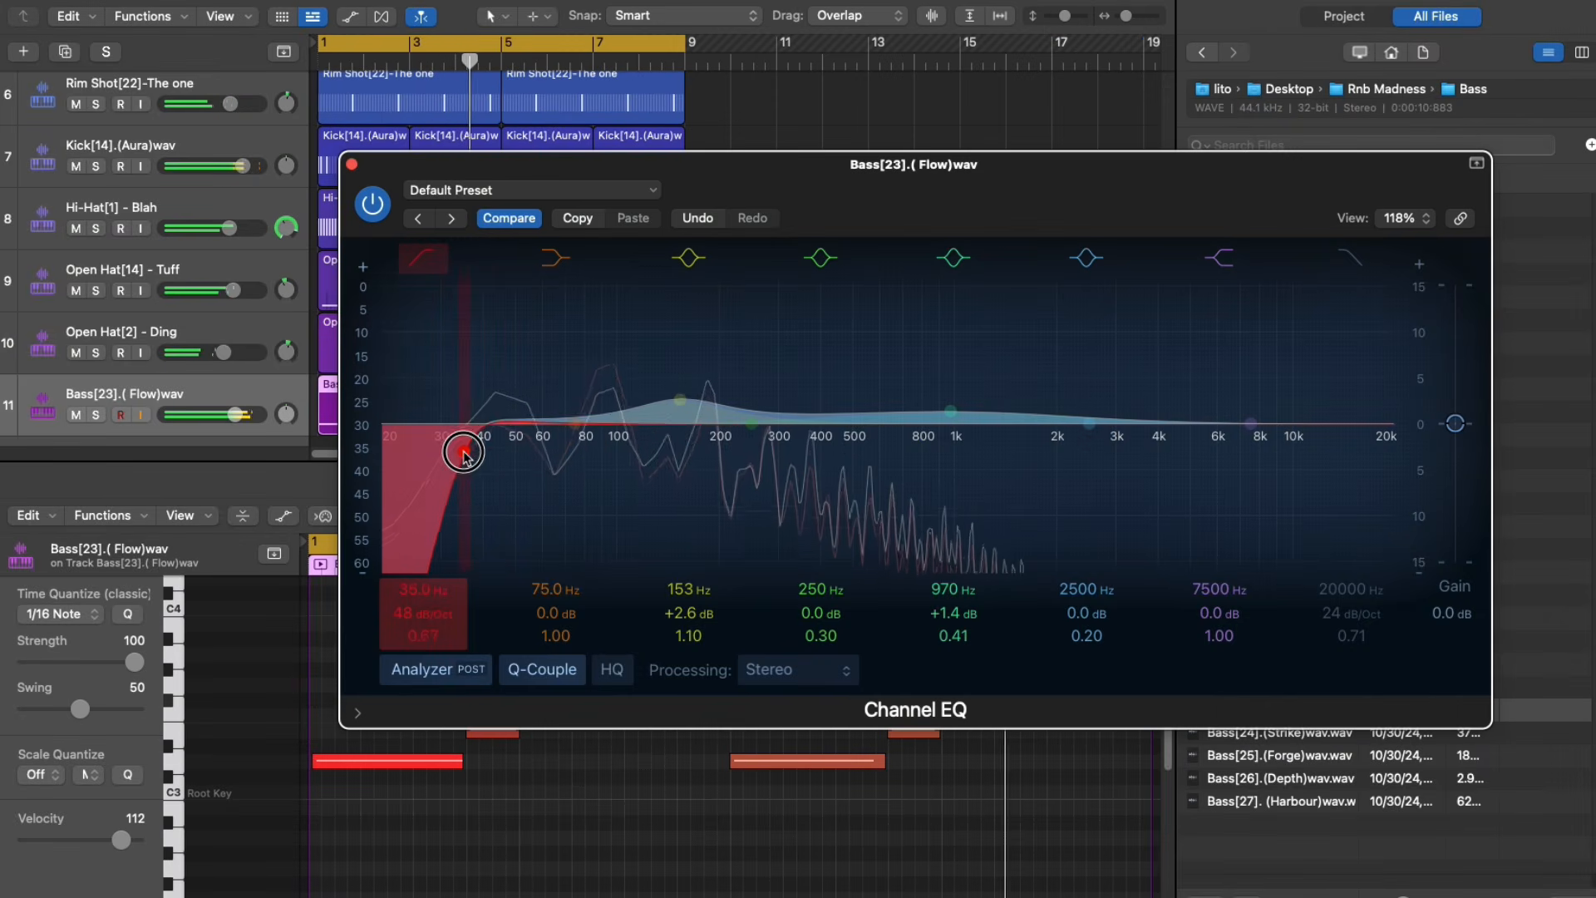
left_click_drag(680, 401, 675, 397)
left_click(951, 412)
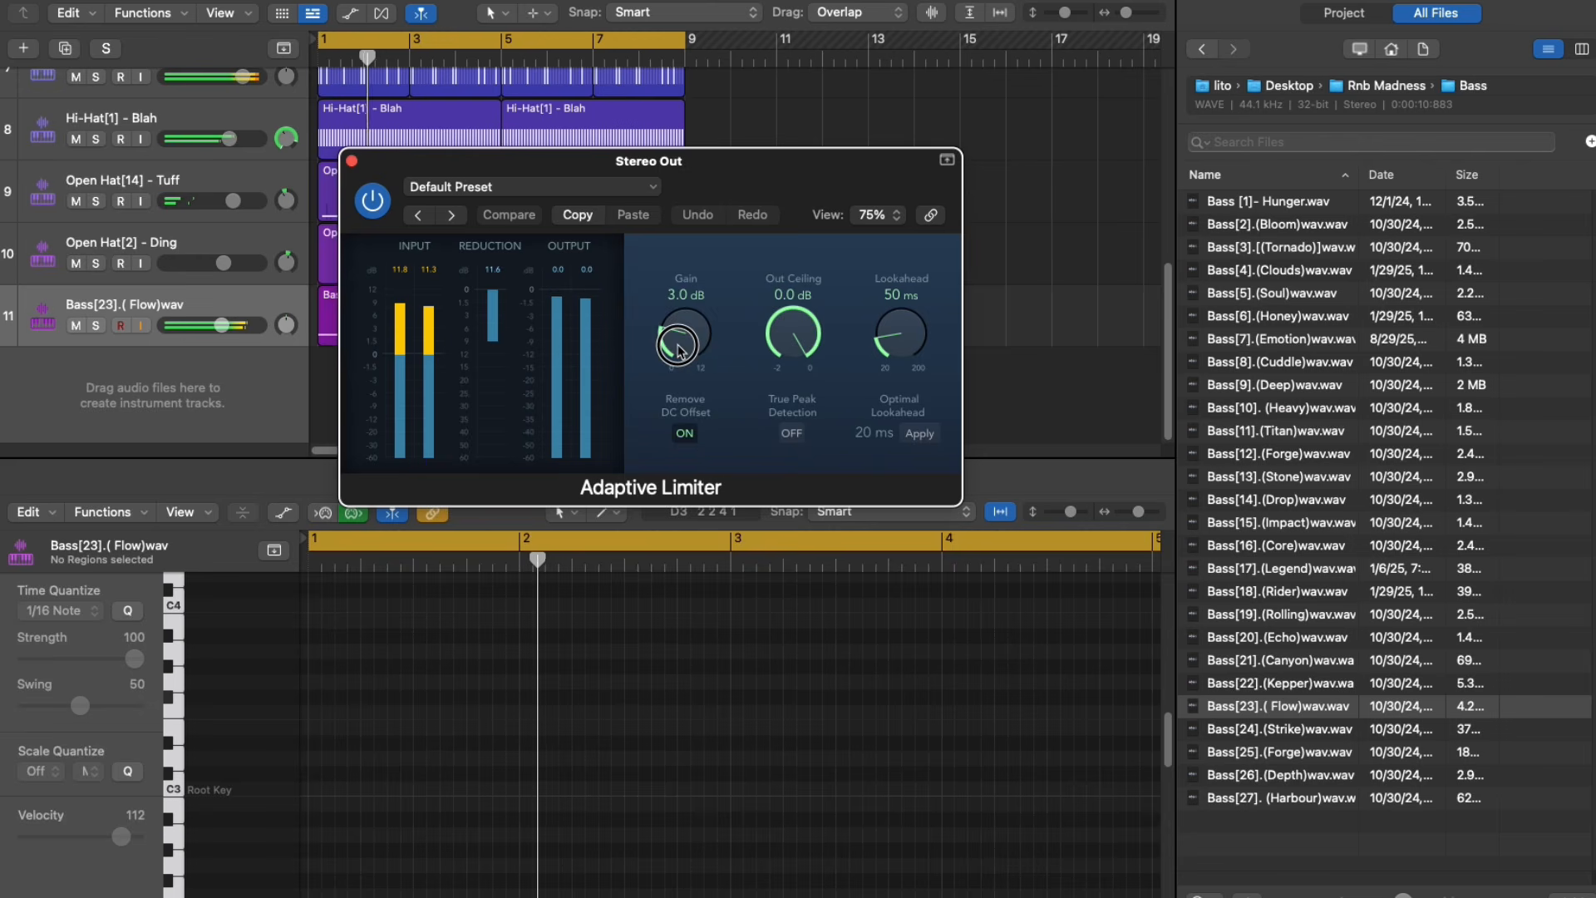
- Set the stereo output's Adaptive Limiter to about 2.8 dB gain and a -0.3 dB out ceiling, and bypass it for comparison
left_click_drag(684, 337, 683, 328)
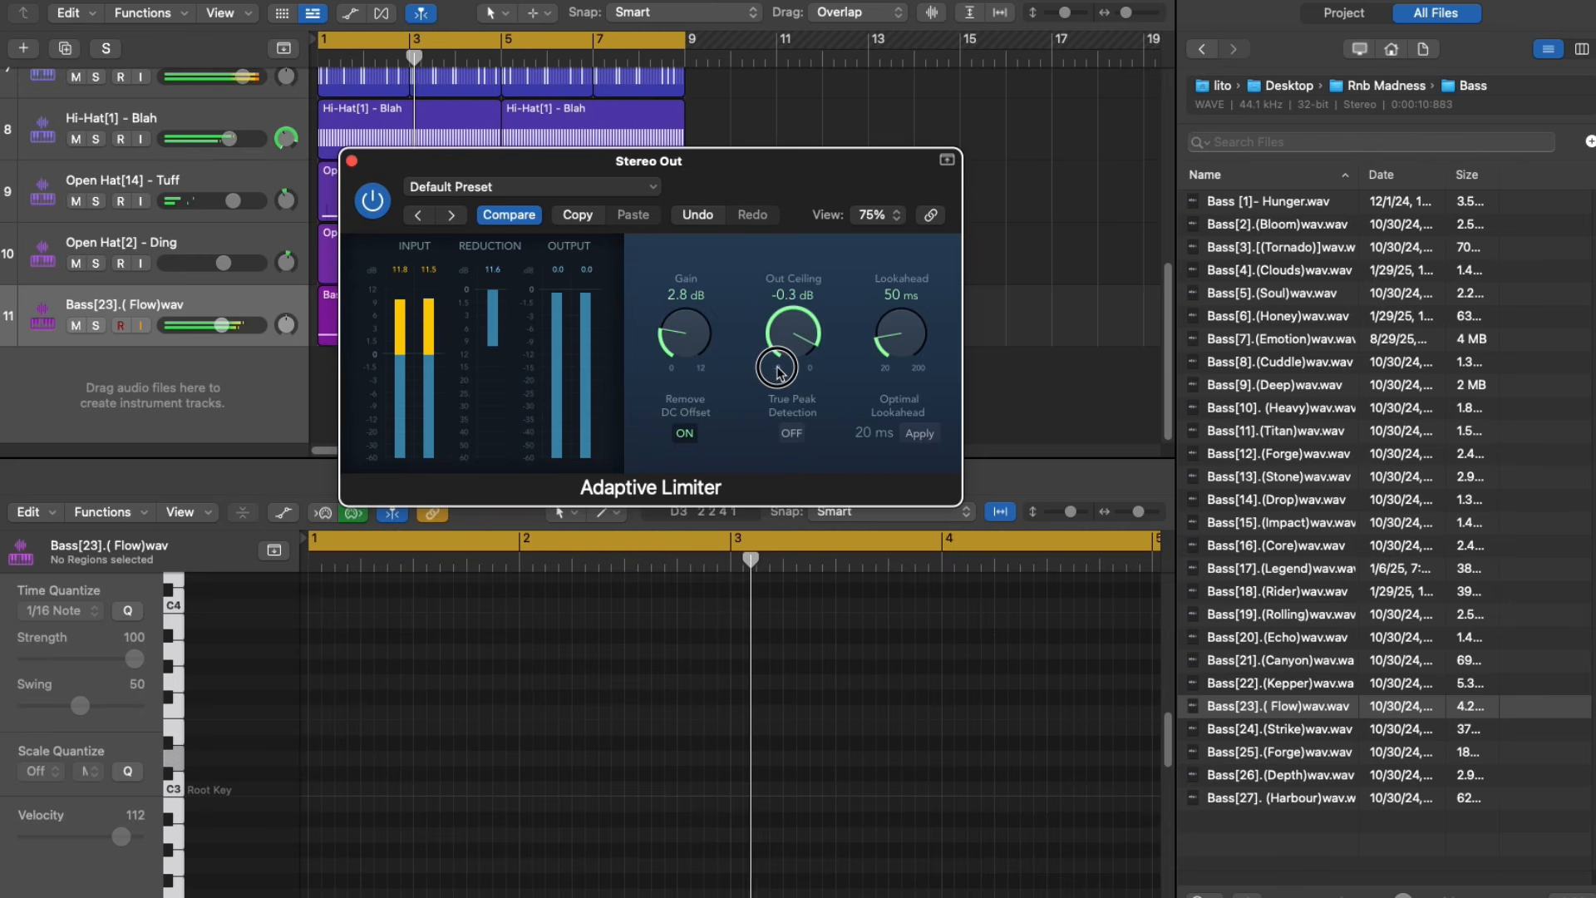
left_click_drag(666, 344, 666, 348)
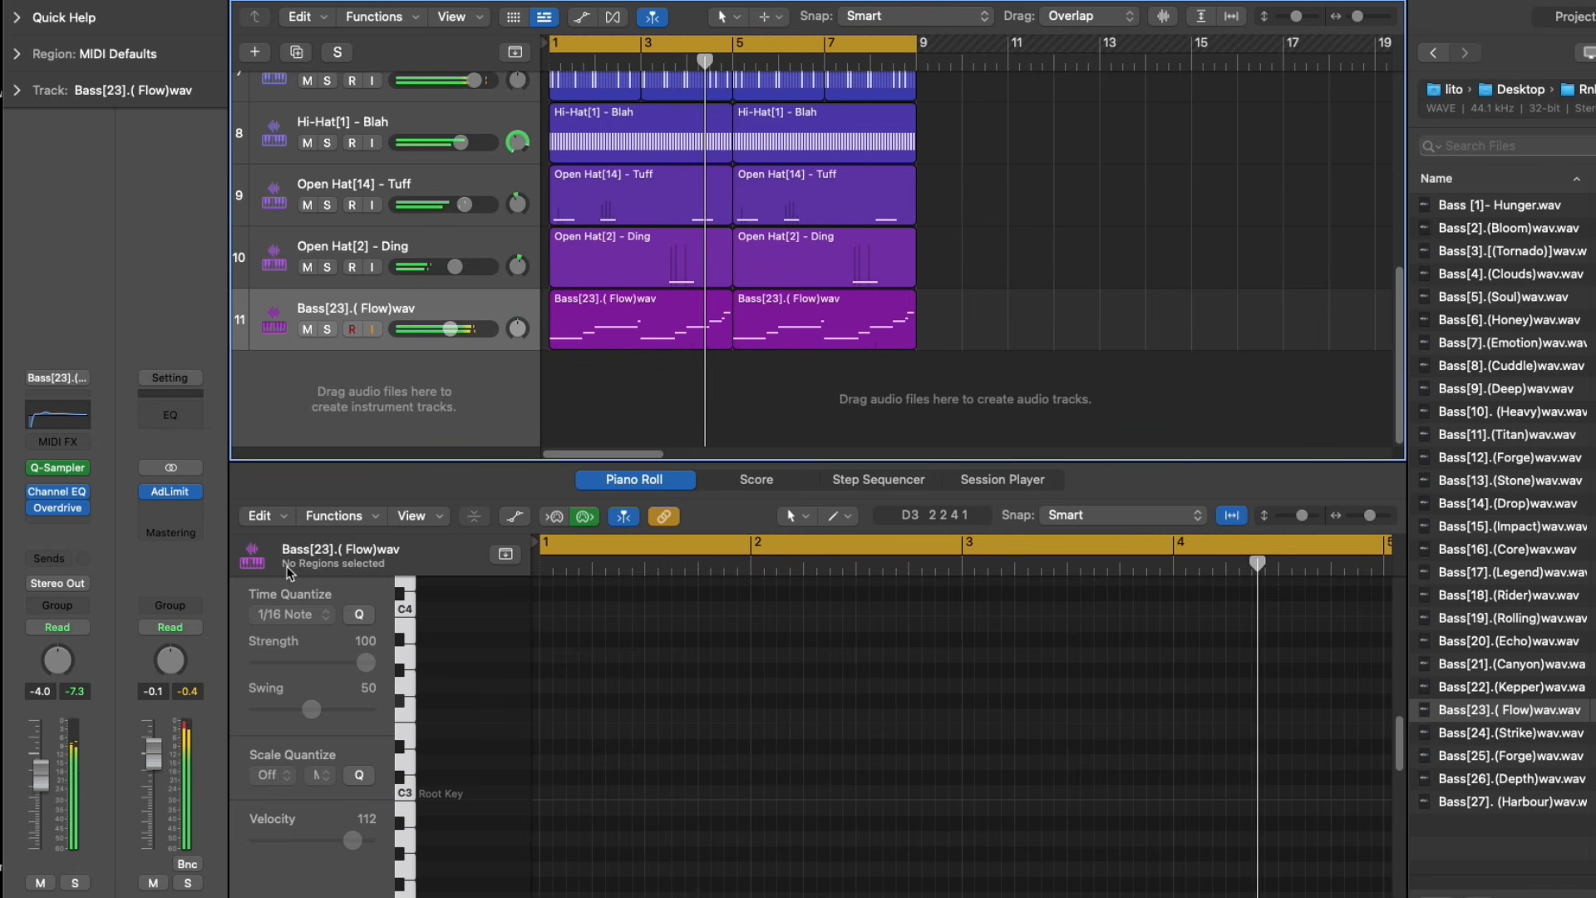
left_click(149, 493)
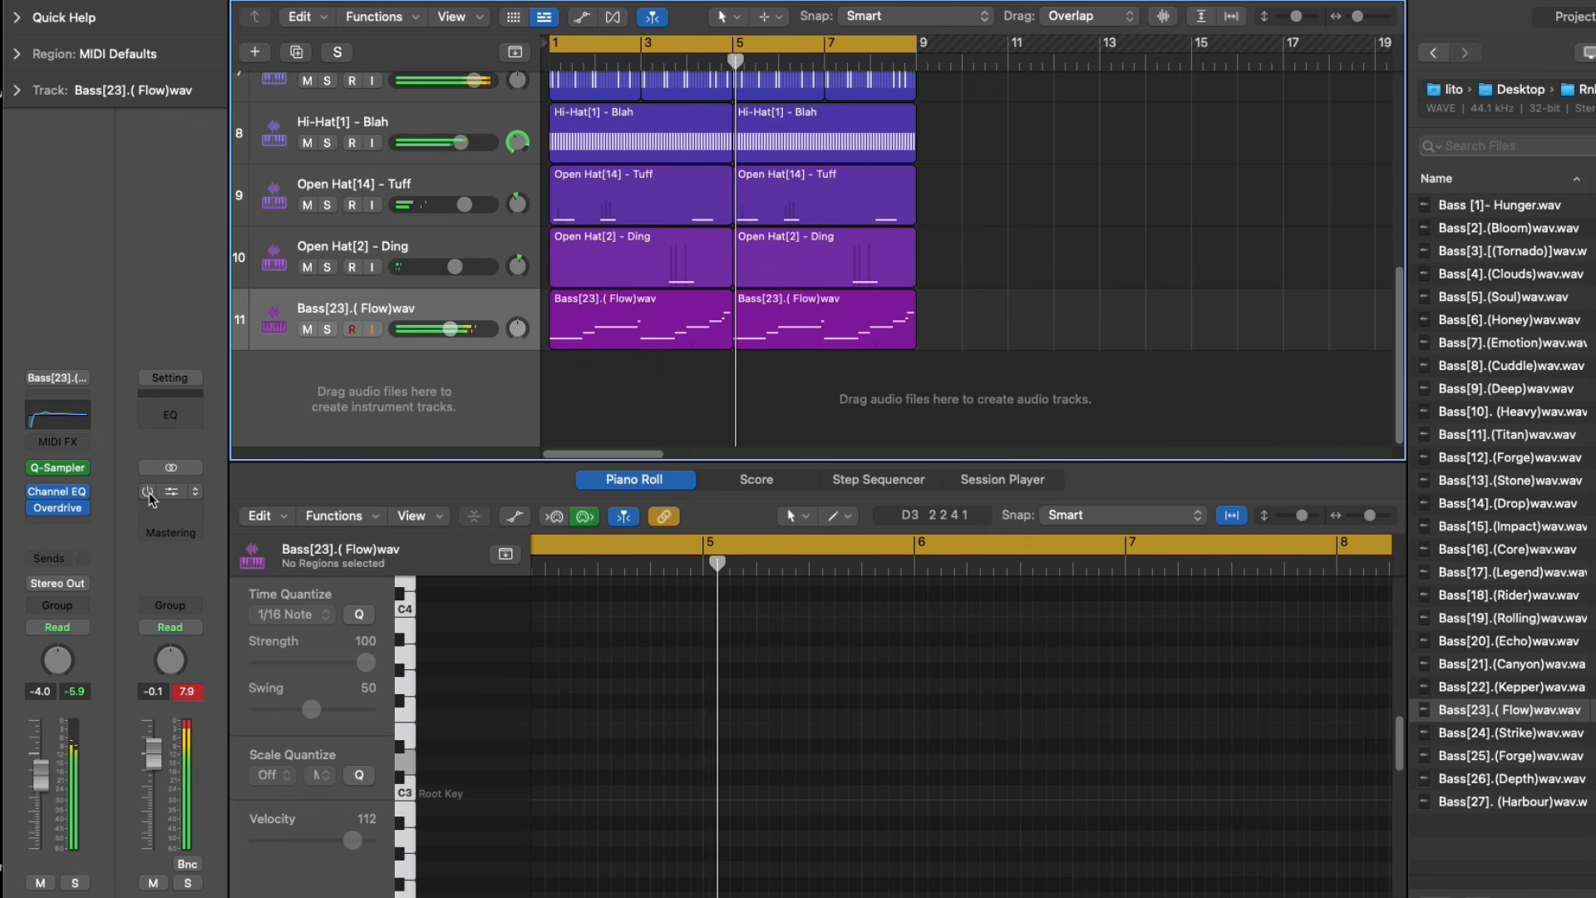